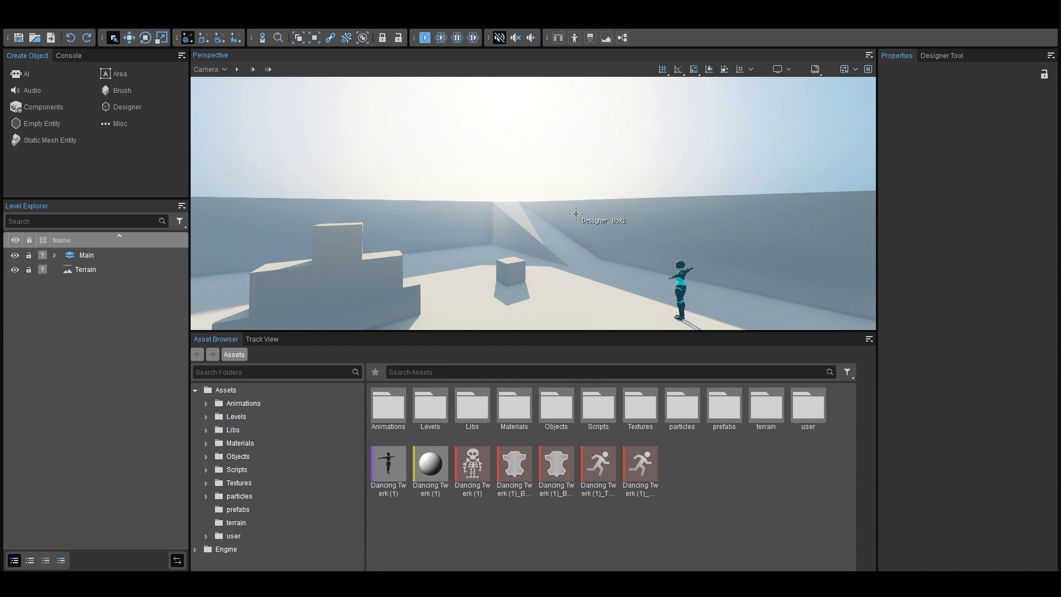
- Fly the camera around the level, then play-test it in game mode and exit back to editing
middle_drag(576, 214, 568, 164)
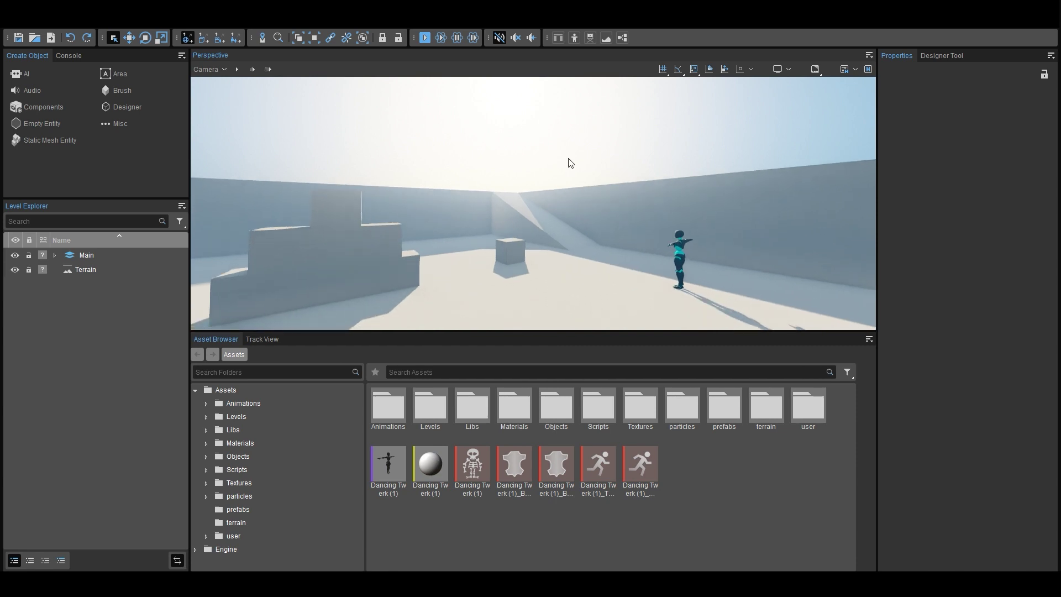
key(d)
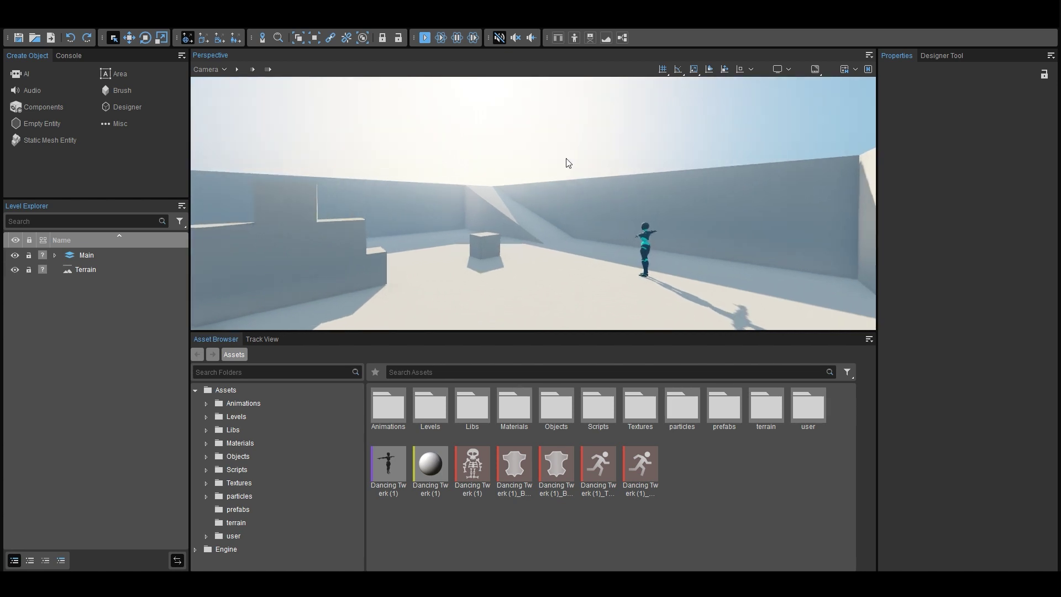
key(a)
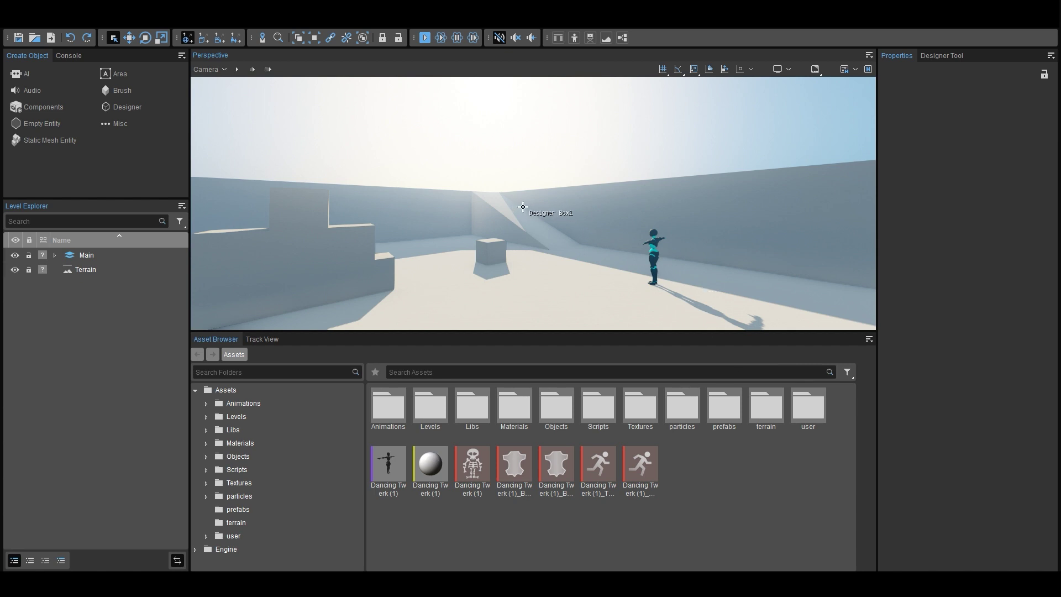
middle_drag(526, 205, 565, 204)
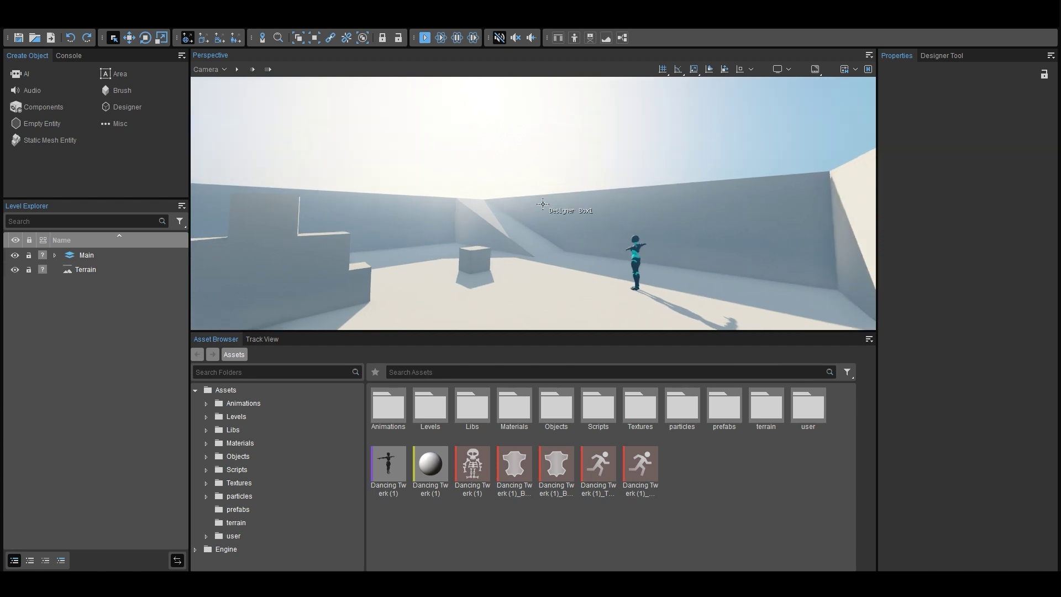
key(ctrl+g)
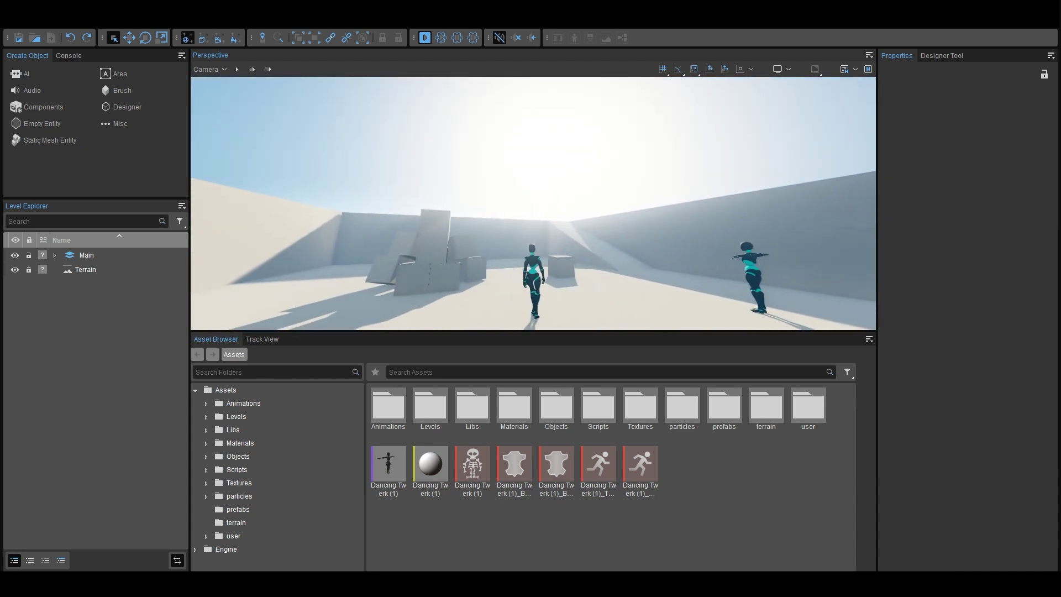
key(Escape)
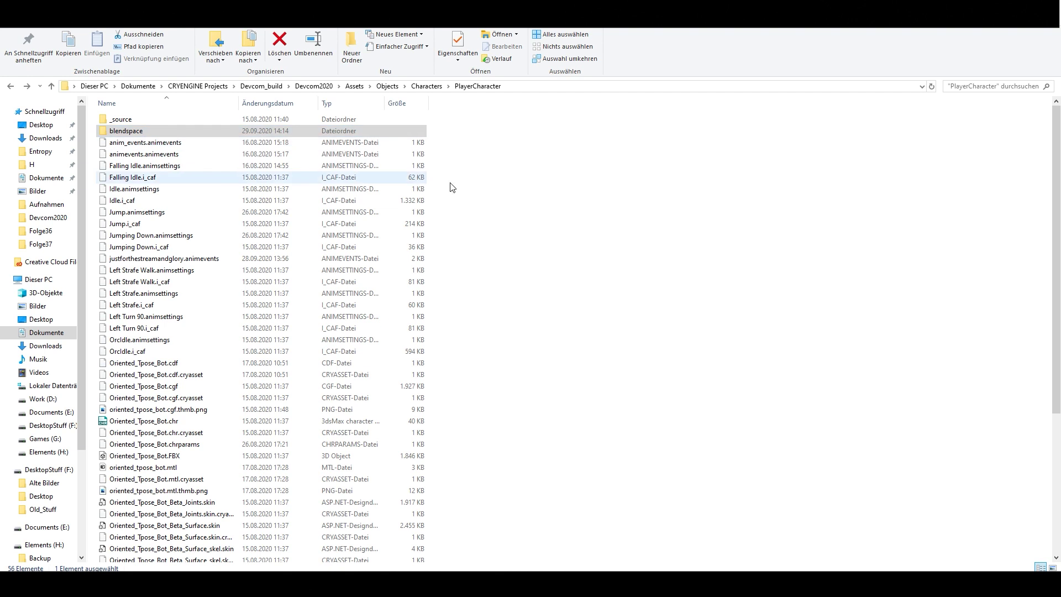
- Create a new file named locomotion_tutorial.bspace in the blendspace folder, accepting the extension change
click(600, 182)
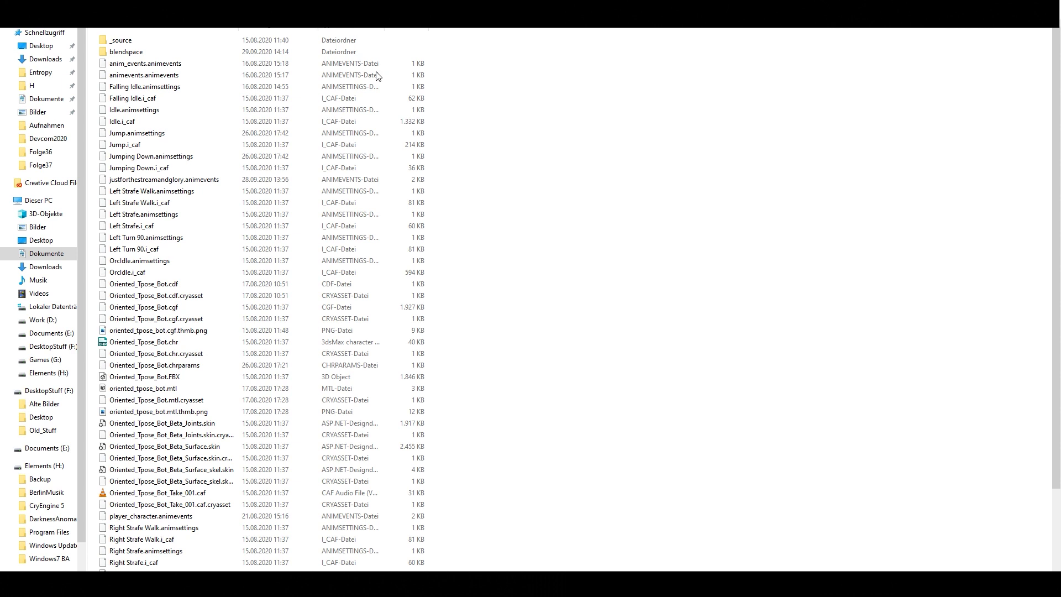
double_click(126, 55)
right_click(185, 120)
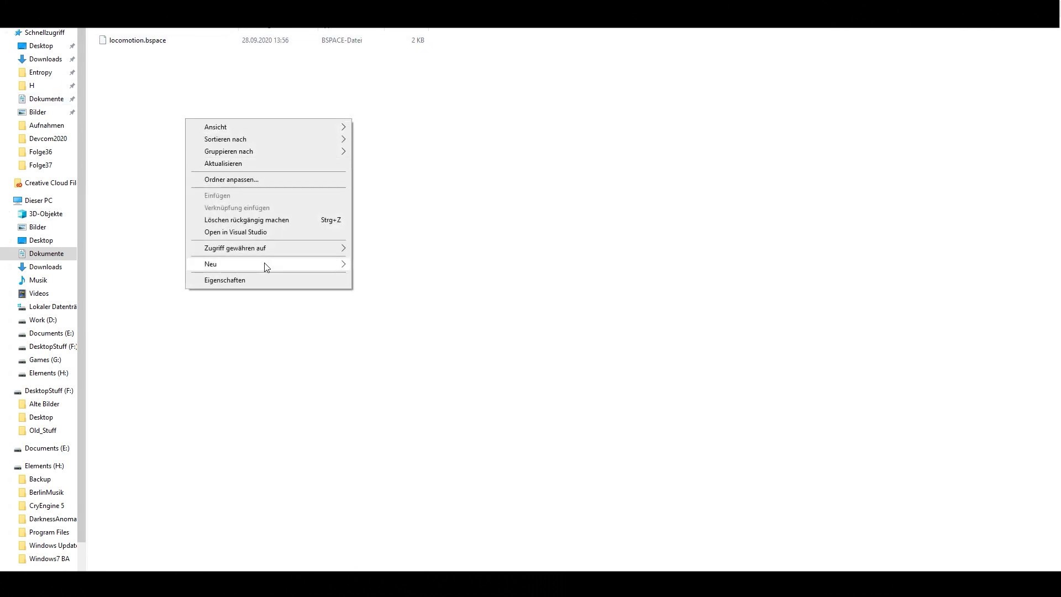
mouse_move(265, 264)
click(392, 335)
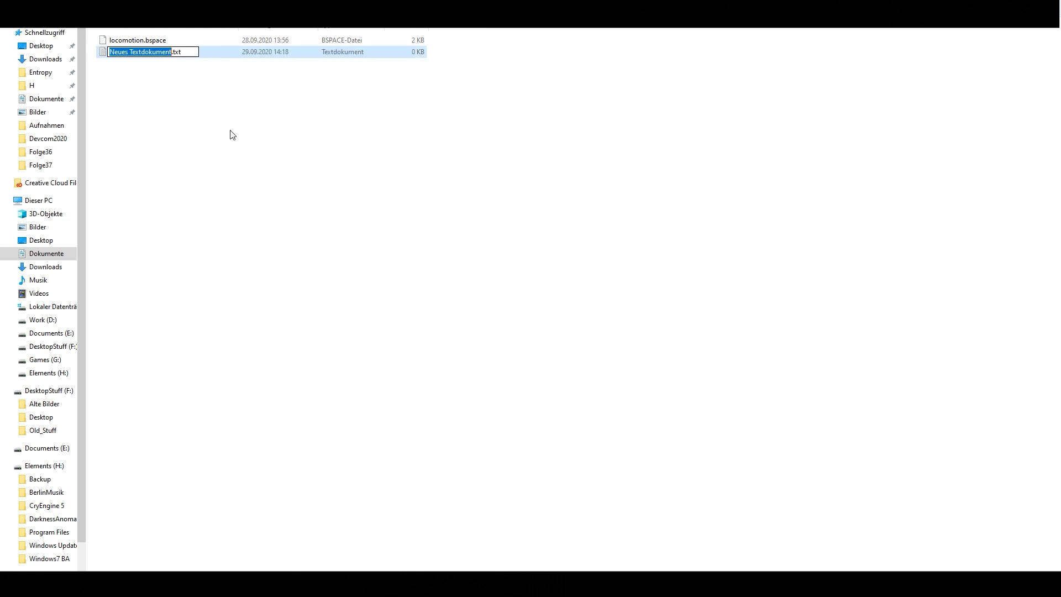
text(locot)
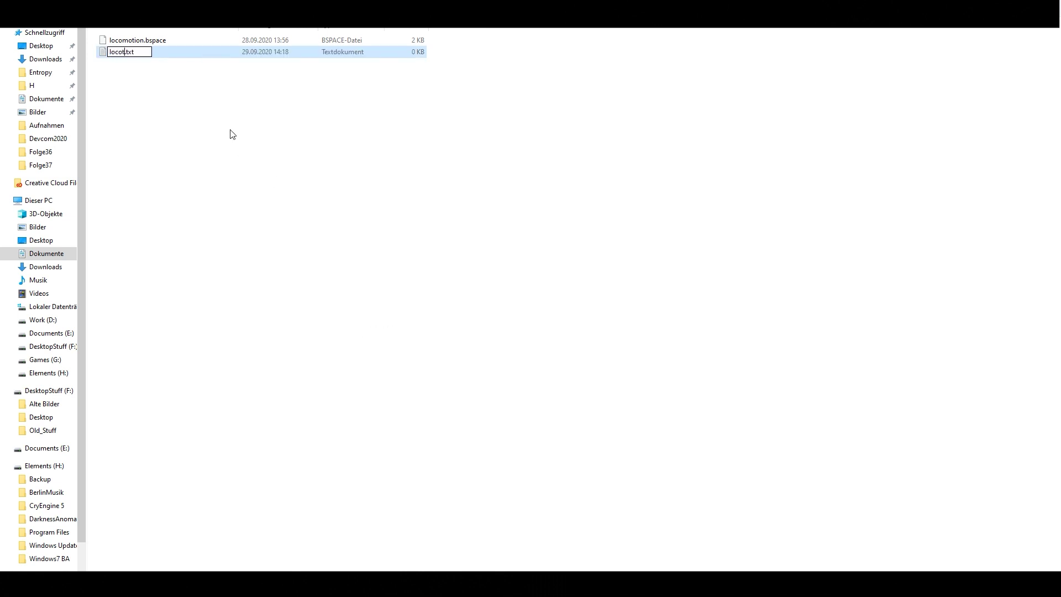
key(BackSpace)
text(motion_tutor)
text(ial.bsp)
text(ace)
key(Return)
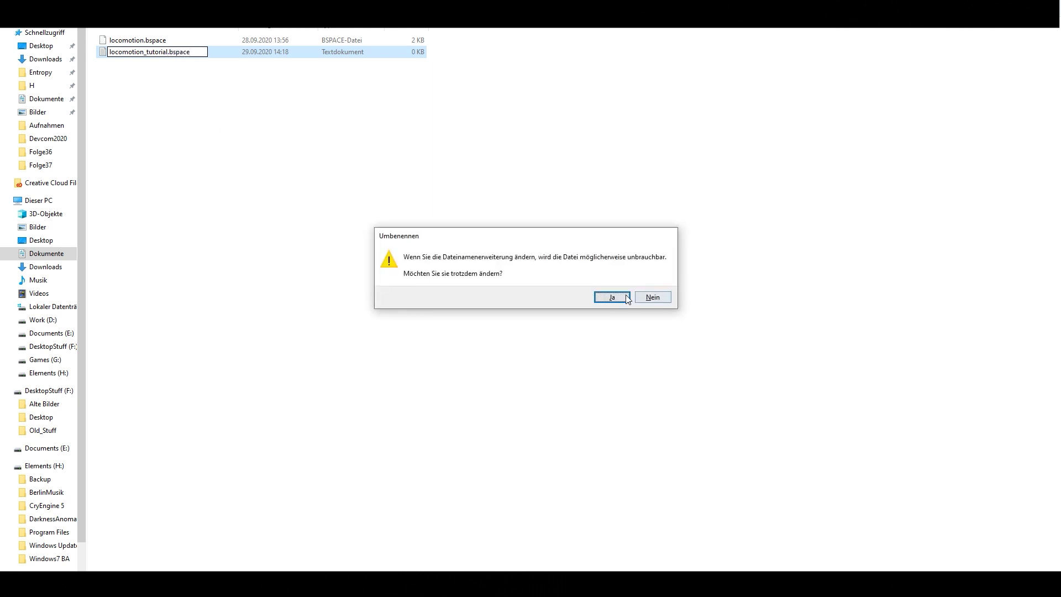
click(619, 296)
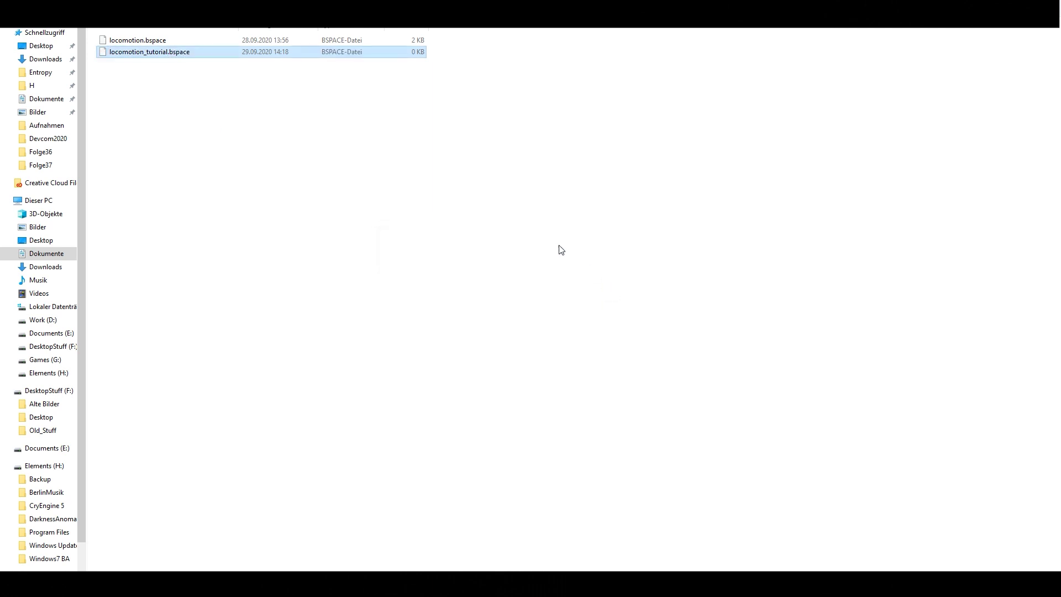
- Select the new file and go back up two folder levels
click(163, 53)
key(alt+Up)
key(alt+Up)
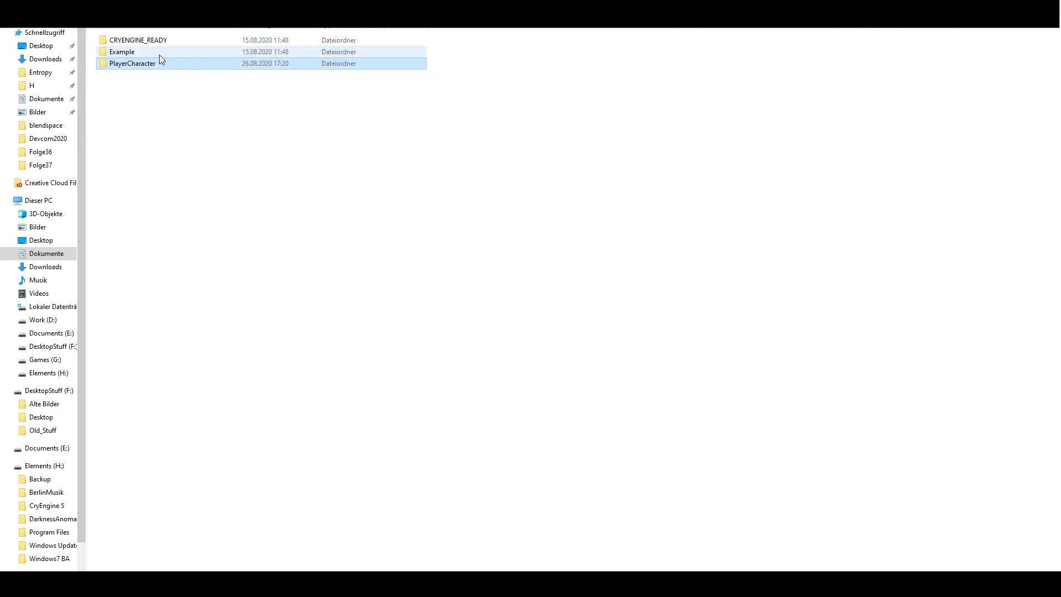
key(alt+Up)
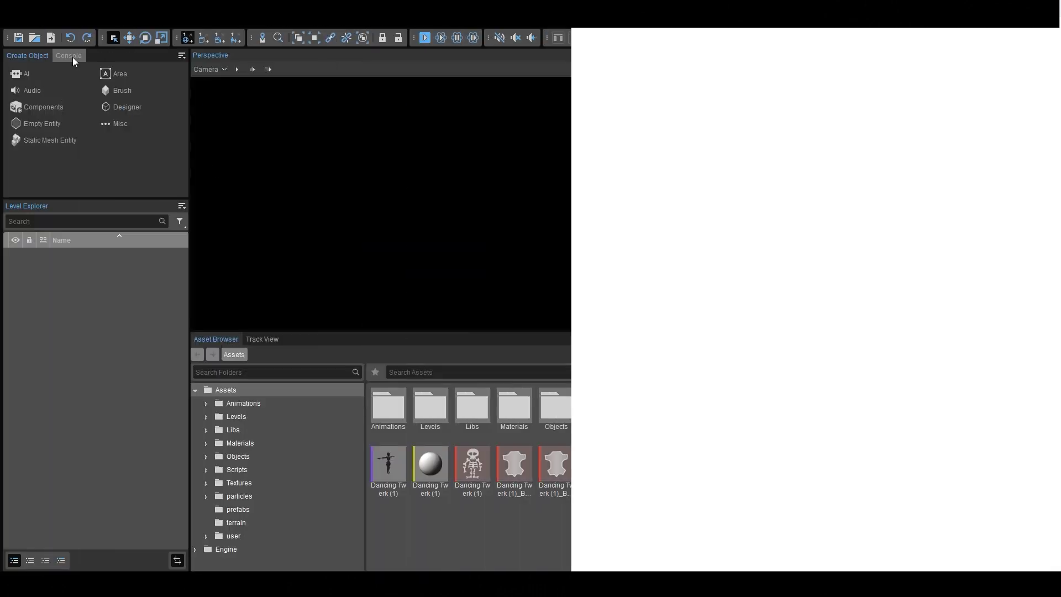
- Open the Character Tool, load Oriented_Tpose_Bot.cdf, and open the locomotion_tutorial blend space
click(228, 35)
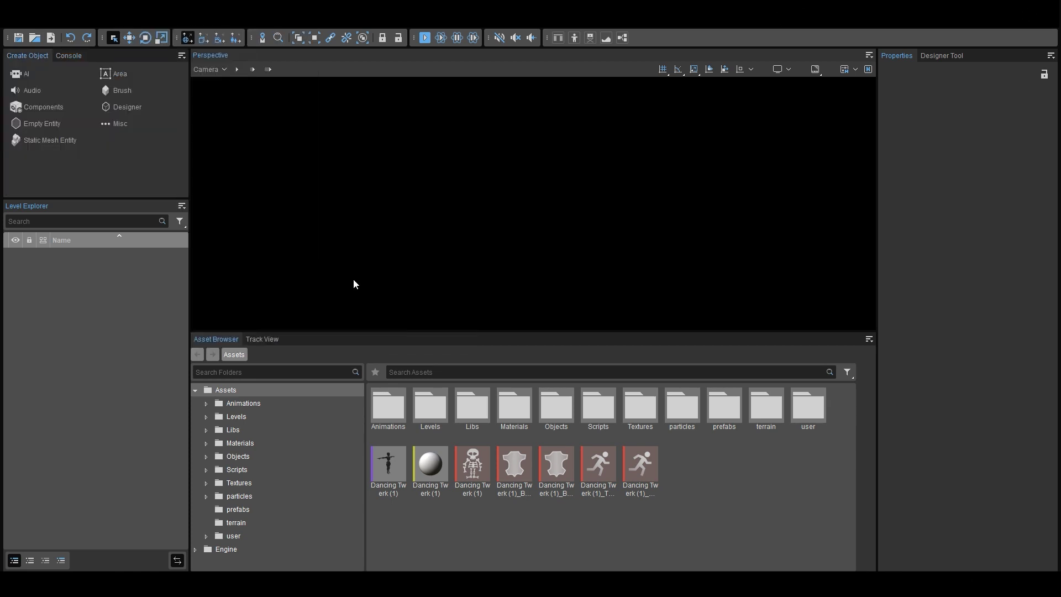
click(340, 315)
double_click(47, 132)
double_click(75, 140)
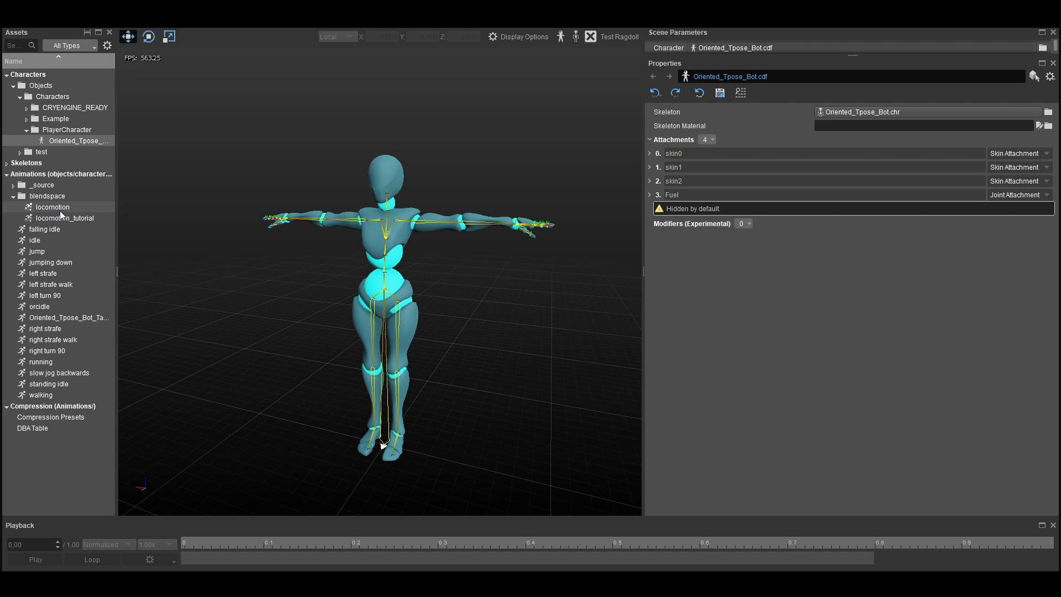
double_click(62, 219)
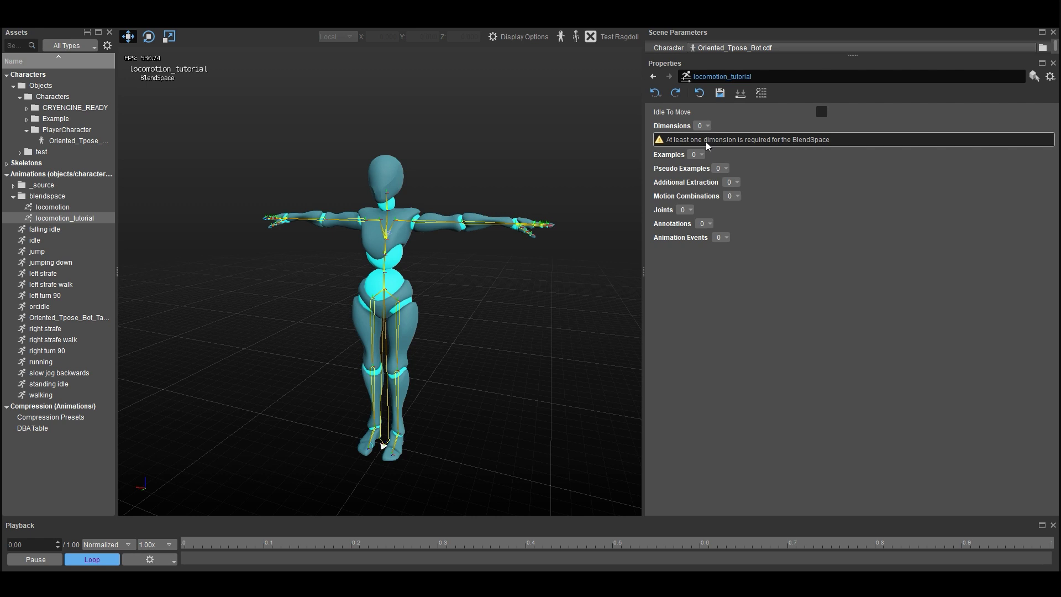
- Show the Blend Space Preview panel and resize it below the widened Properties panel
click(1053, 28)
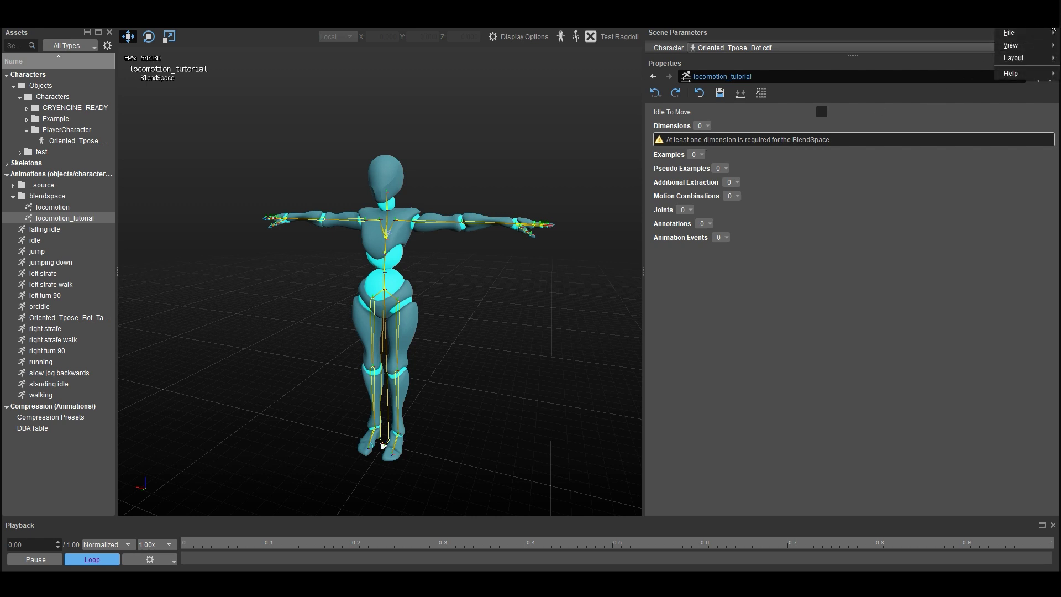
mouse_move(1011, 44)
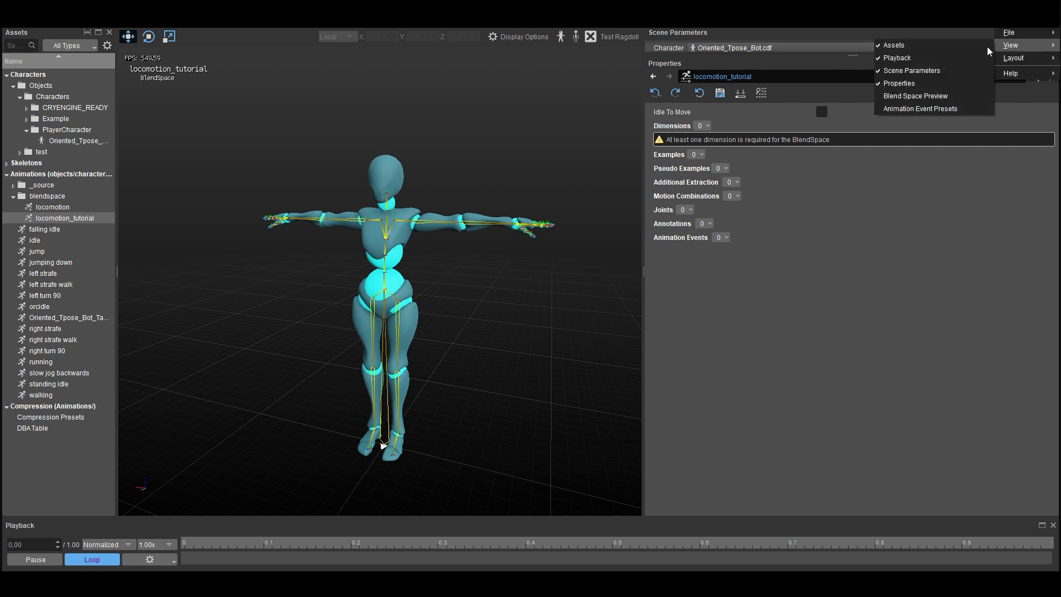
click(918, 100)
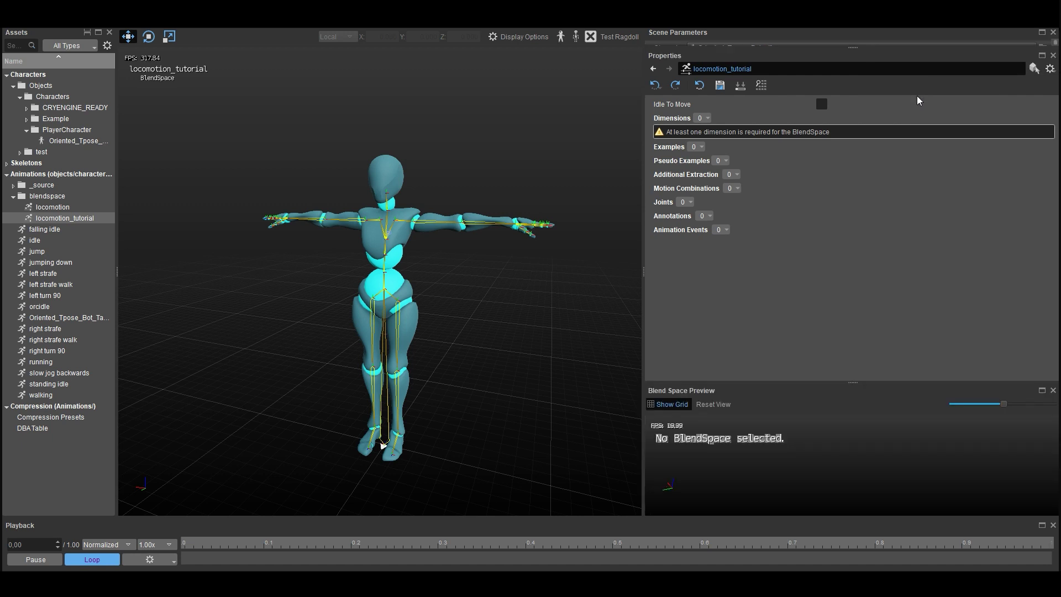
drag(853, 380, 845, 319)
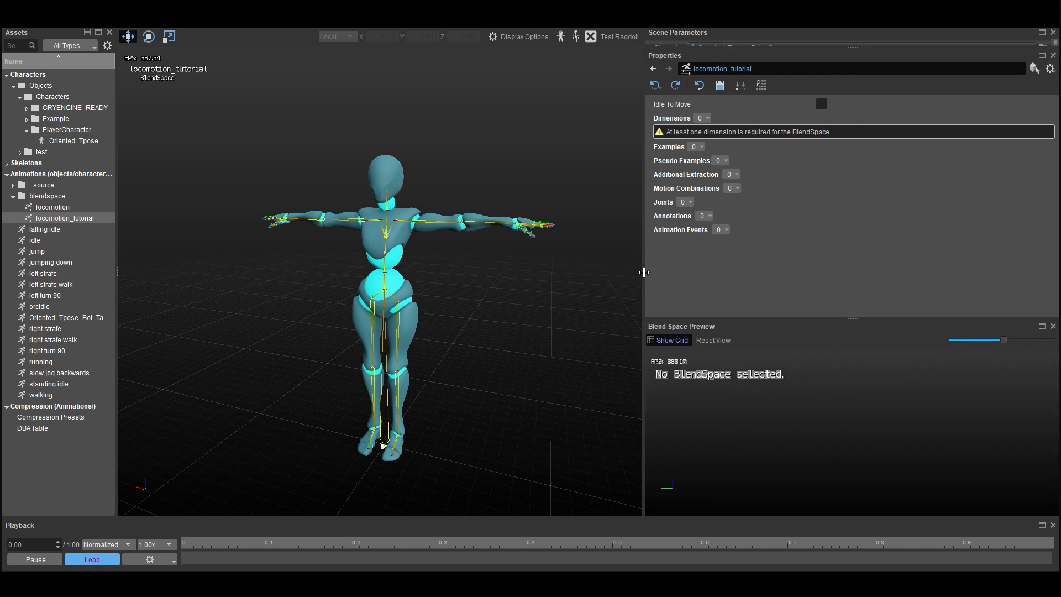
drag(643, 272, 488, 273)
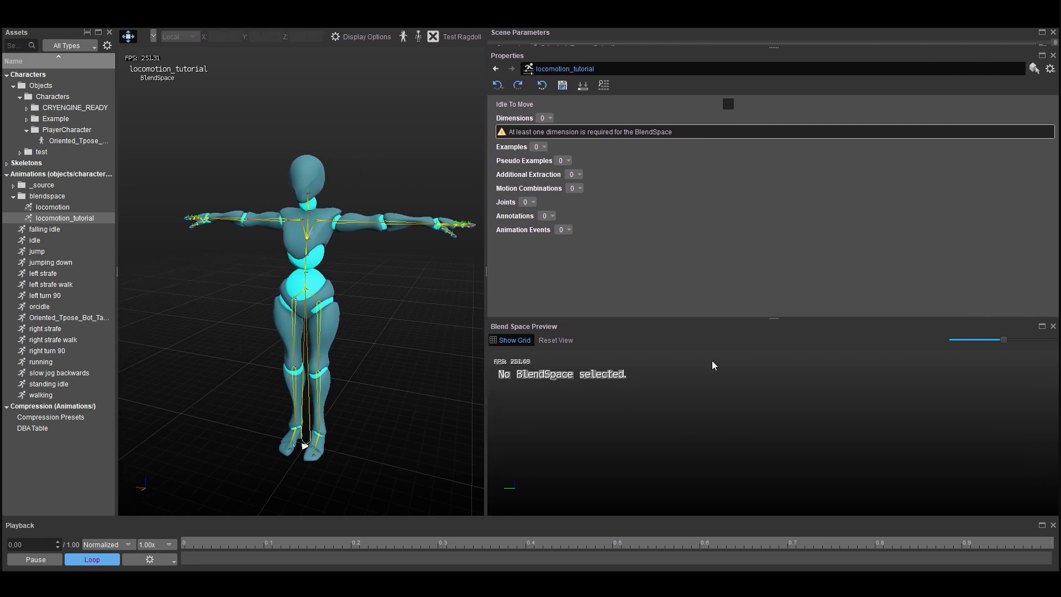
drag(773, 319, 774, 281)
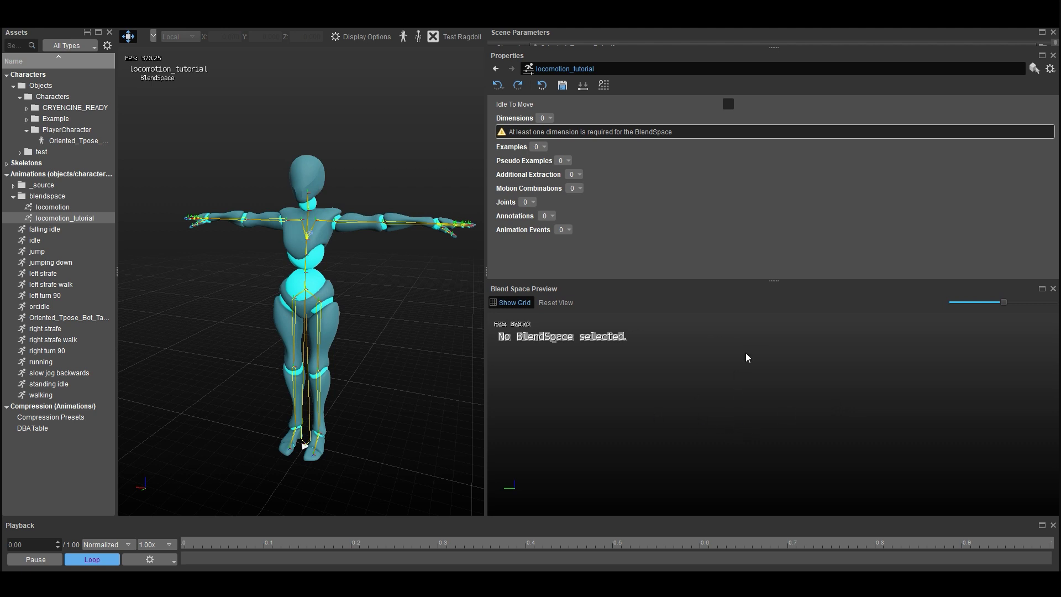
drag(771, 280, 769, 318)
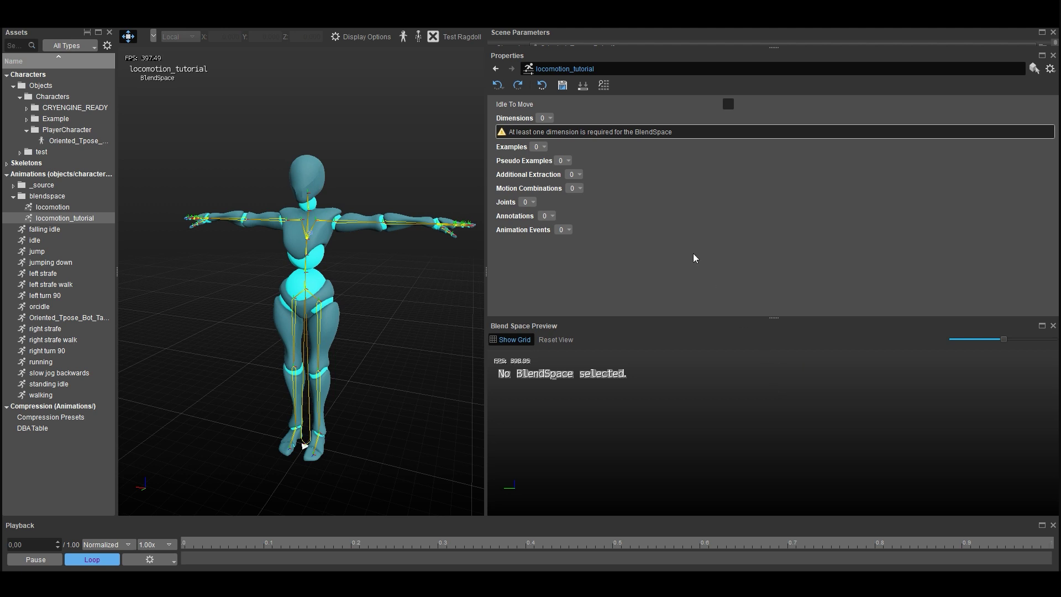
- Add a Travel Speed dimension with a maximum of 7.5
click(549, 119)
click(512, 147)
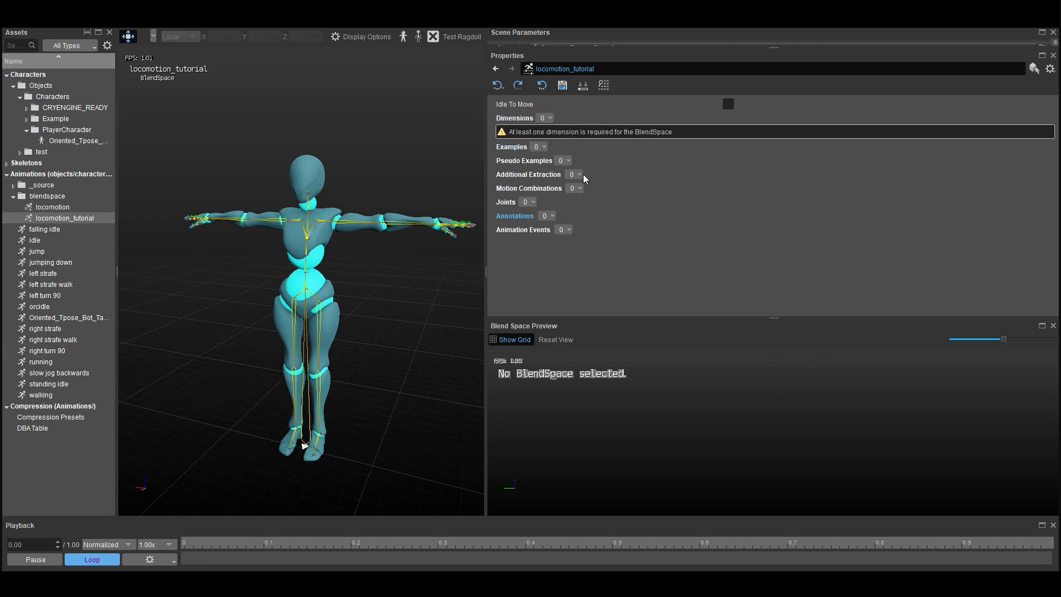
click(549, 118)
click(551, 145)
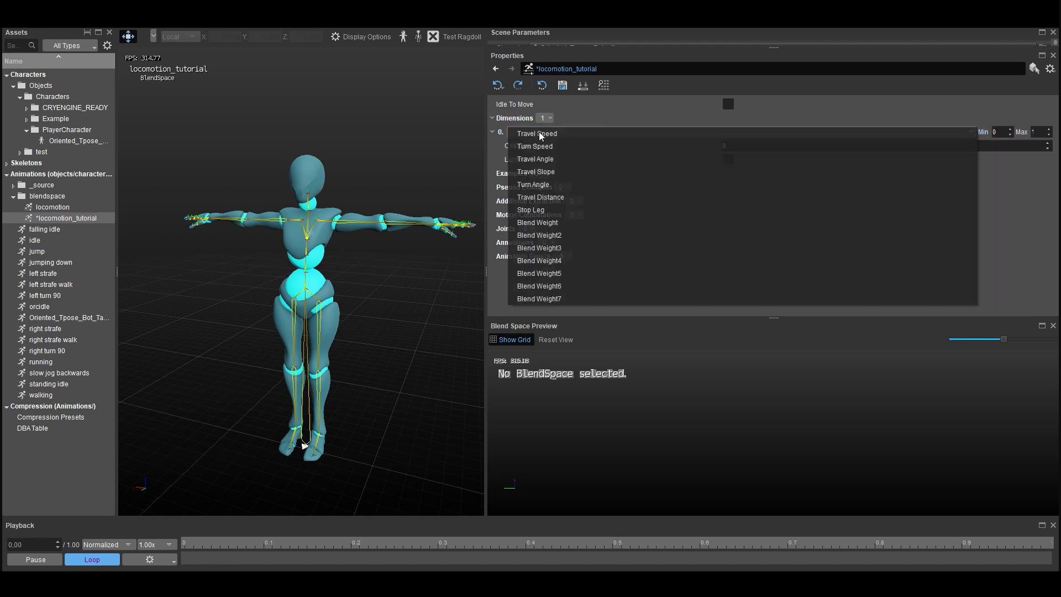
click(544, 136)
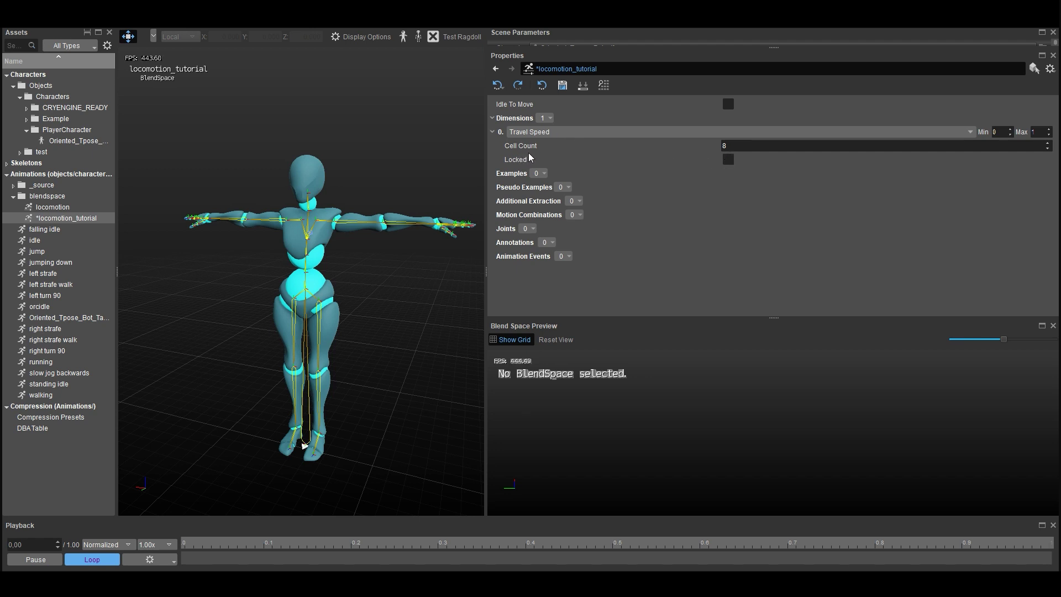
click(1038, 133)
key(Down)
key(Down)
text(.5)
key(Return)
- Add a Travel Angle dimension with 5 cells, and give Travel Speed 10 cells
click(546, 118)
click(551, 144)
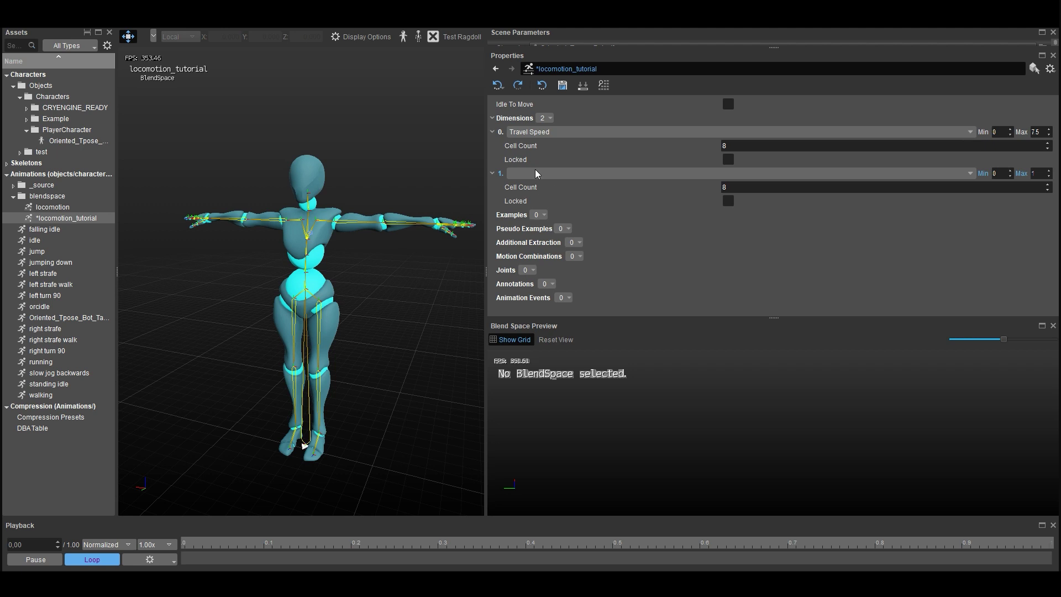
click(545, 173)
double_click(765, 188)
text(5)
key(Return)
double_click(729, 145)
text(10)
key(Return)
scroll(1003, 176, down, 1)
scroll(1005, 178, down, 1)
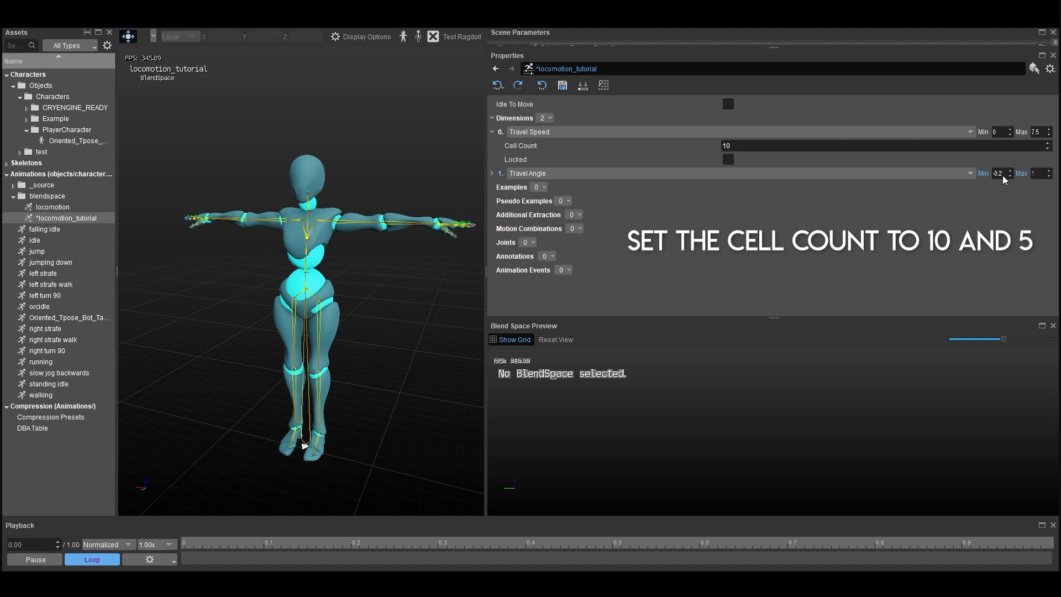
- Set Travel Angle's range to -3.14 to 3.14 and collapse the Travel Speed row
double_click(998, 176)
text(-3.1)
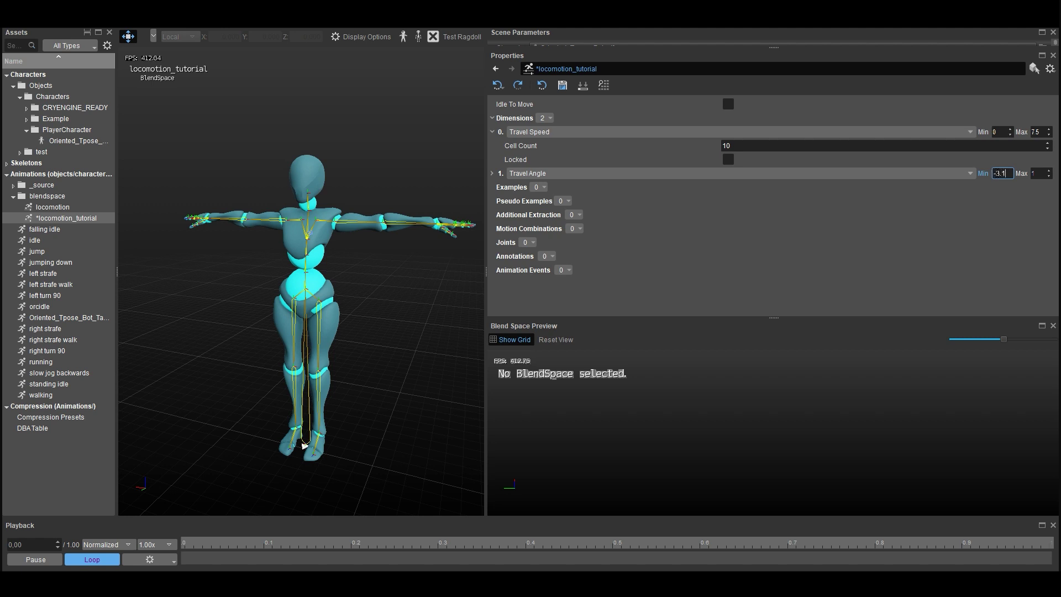
text(4)
key(Return)
double_click(1034, 175)
text(3.14)
key(Return)
click(493, 174)
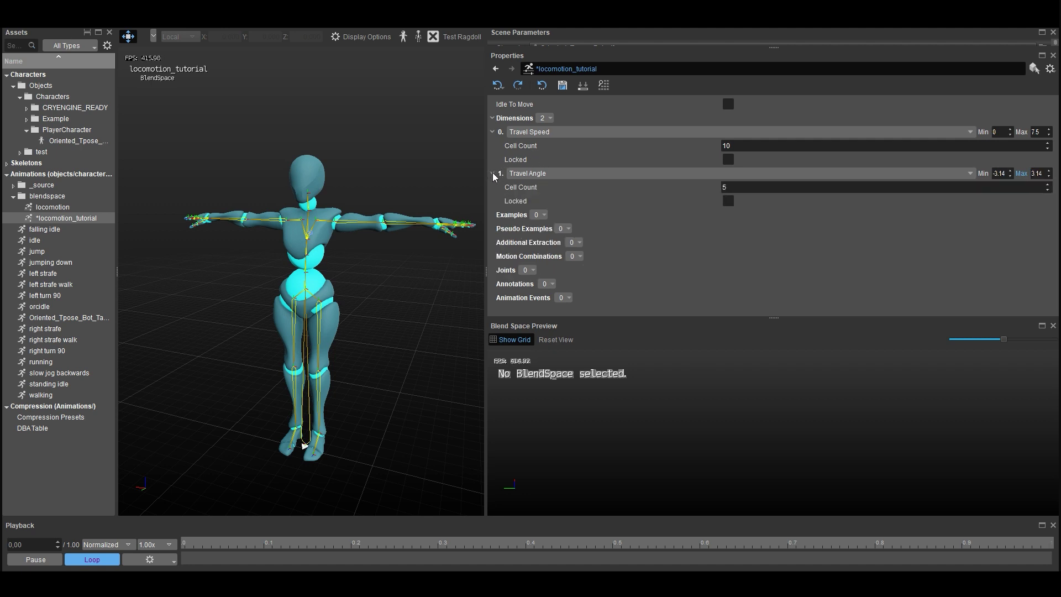
click(493, 133)
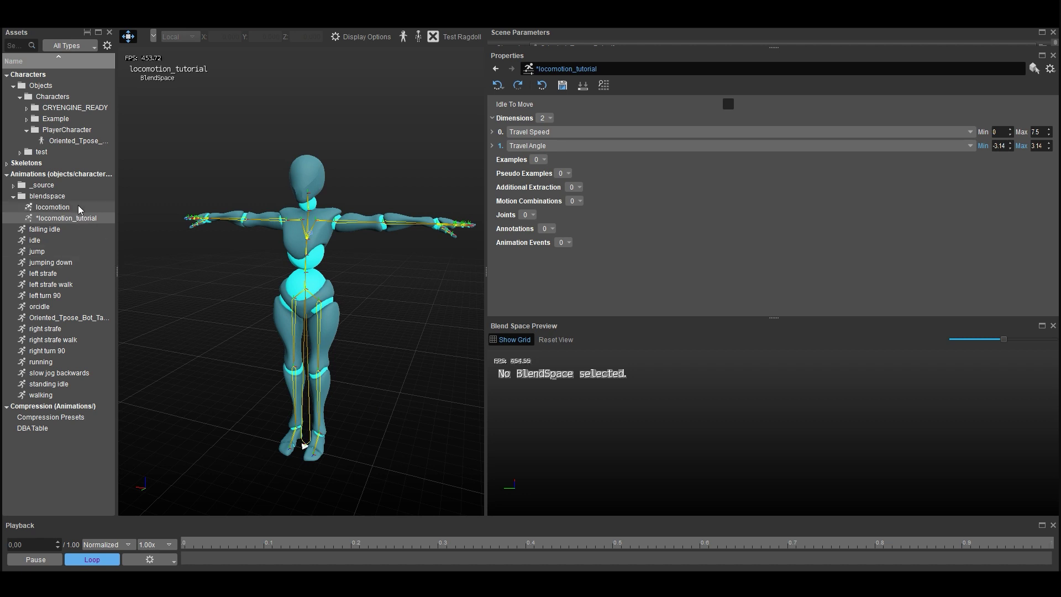
- Open the existing locomotion blend space and dock its preview beside the properties
click(79, 208)
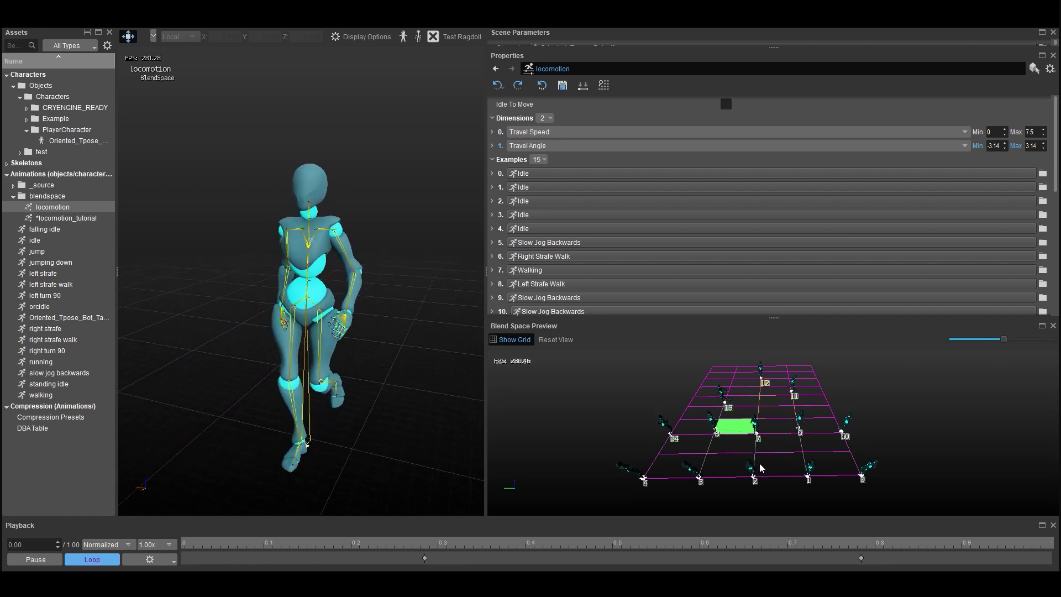
scroll(779, 465, up, 3)
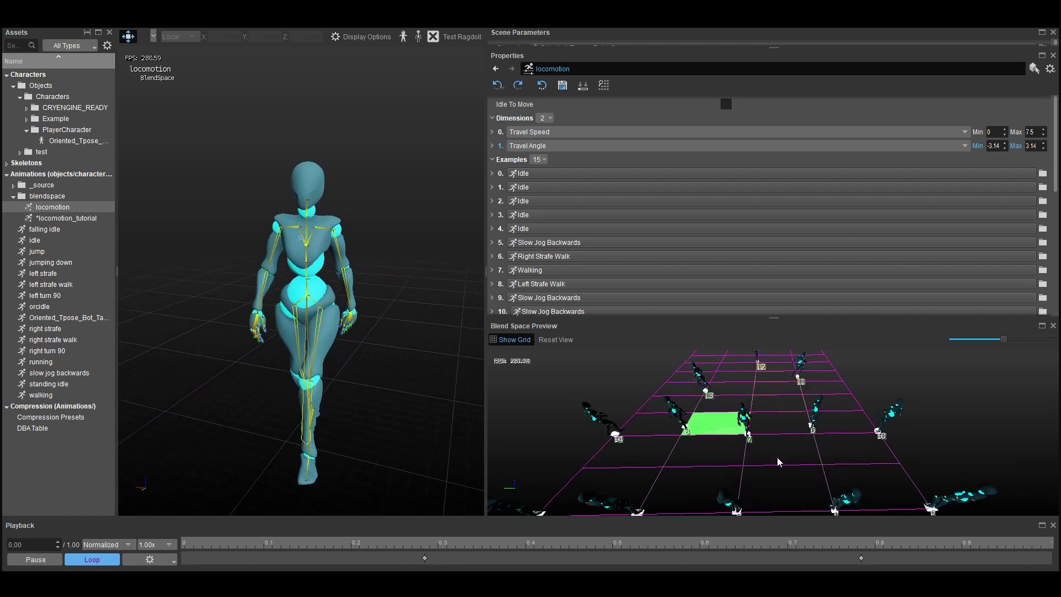
scroll(746, 431, down, 1)
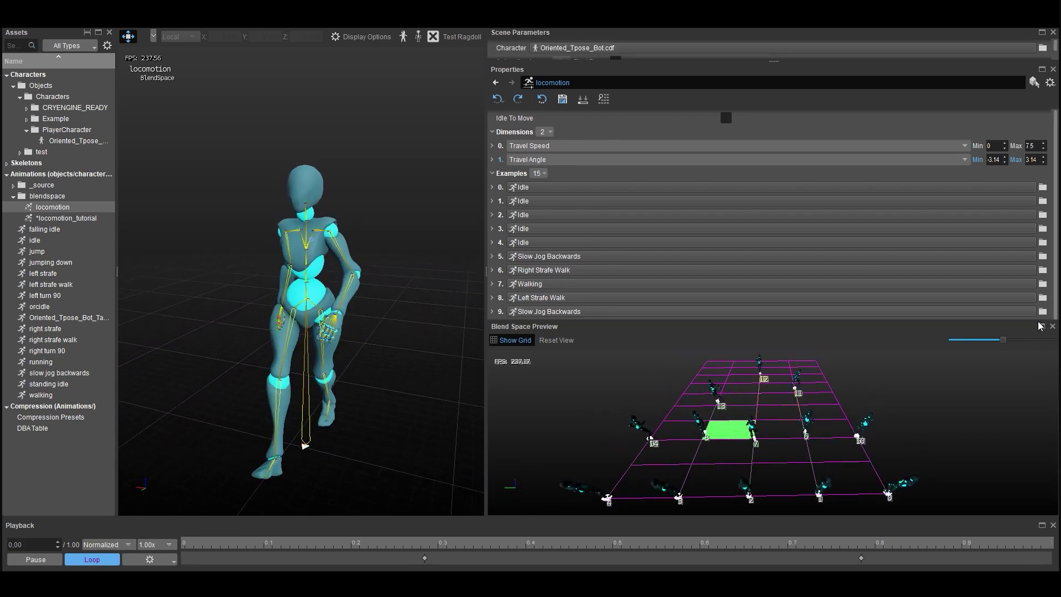
click(1042, 327)
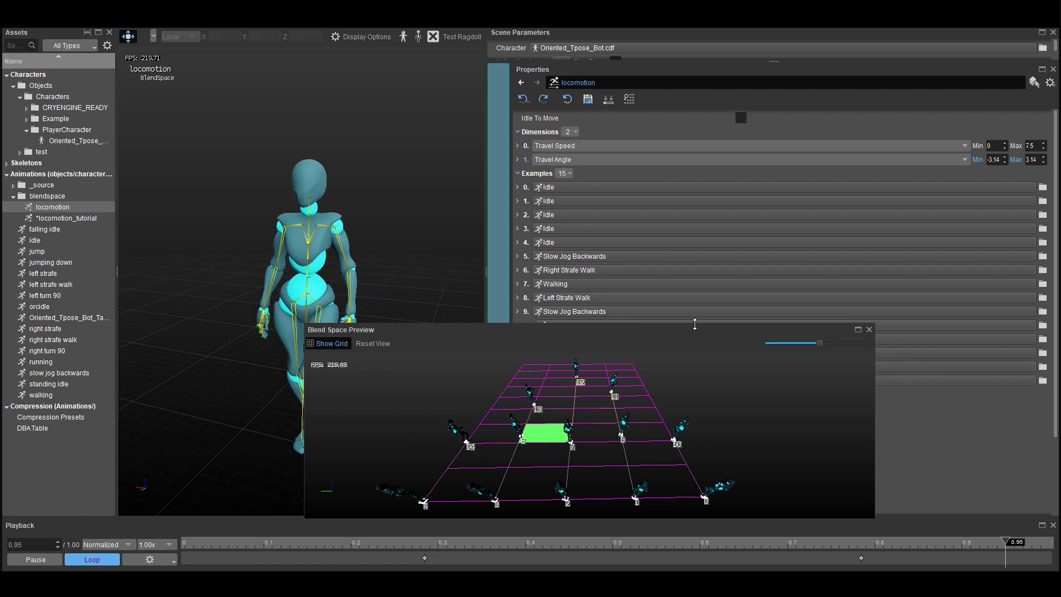
drag(695, 327, 666, 202)
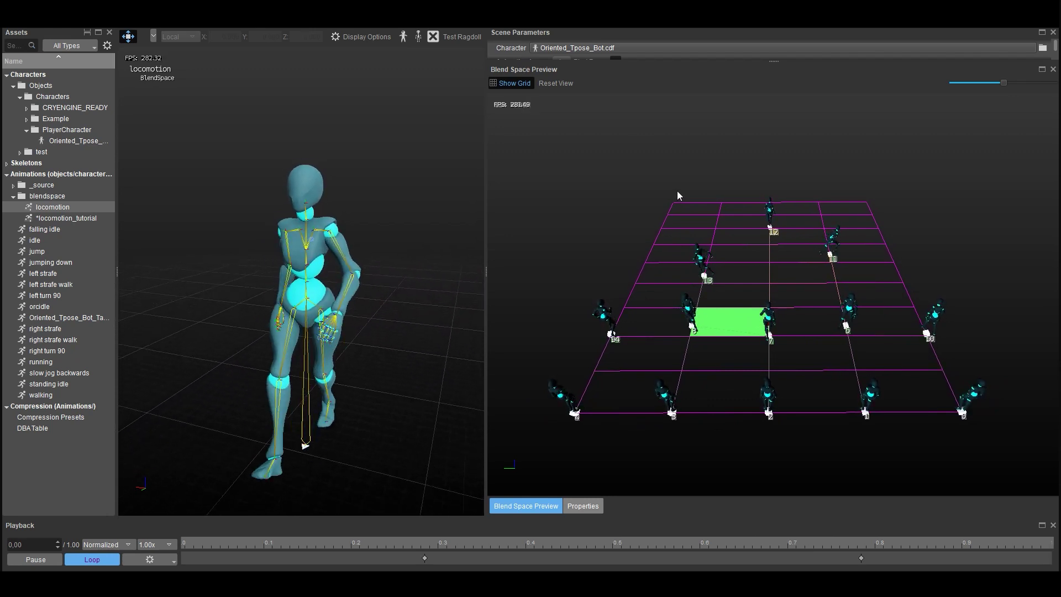
- Zoom and orbit the preview to inspect the 15 examples, then re-dock it below Properties
middle_drag(699, 164, 685, 166)
scroll(773, 288, up, 2)
scroll(773, 287, up, 2)
scroll(773, 288, up, 2)
scroll(773, 287, up, 2)
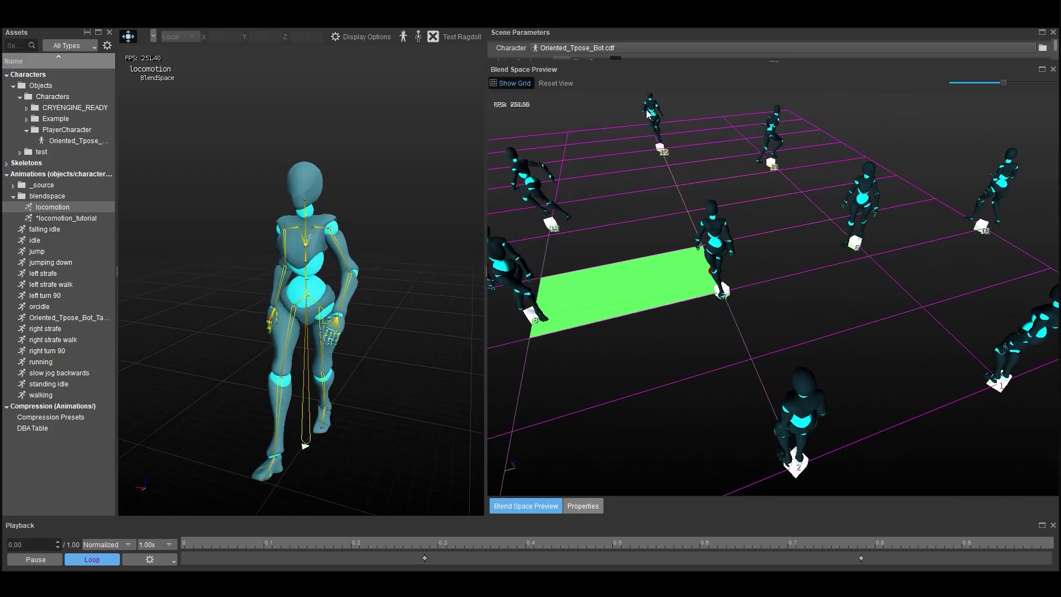
middle_drag(734, 261, 829, 287)
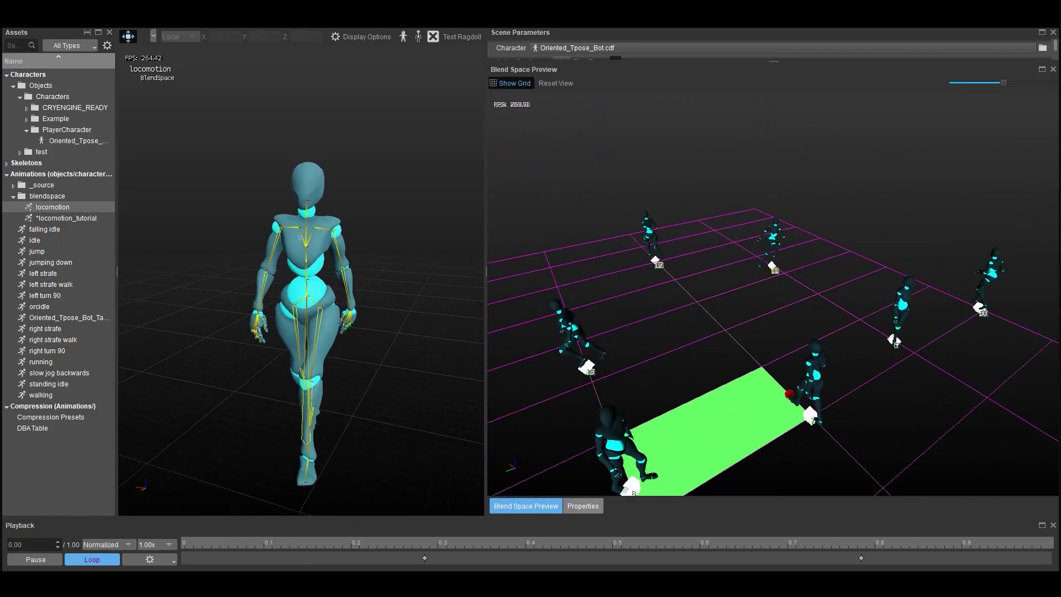
middle_drag(773, 287, 754, 278)
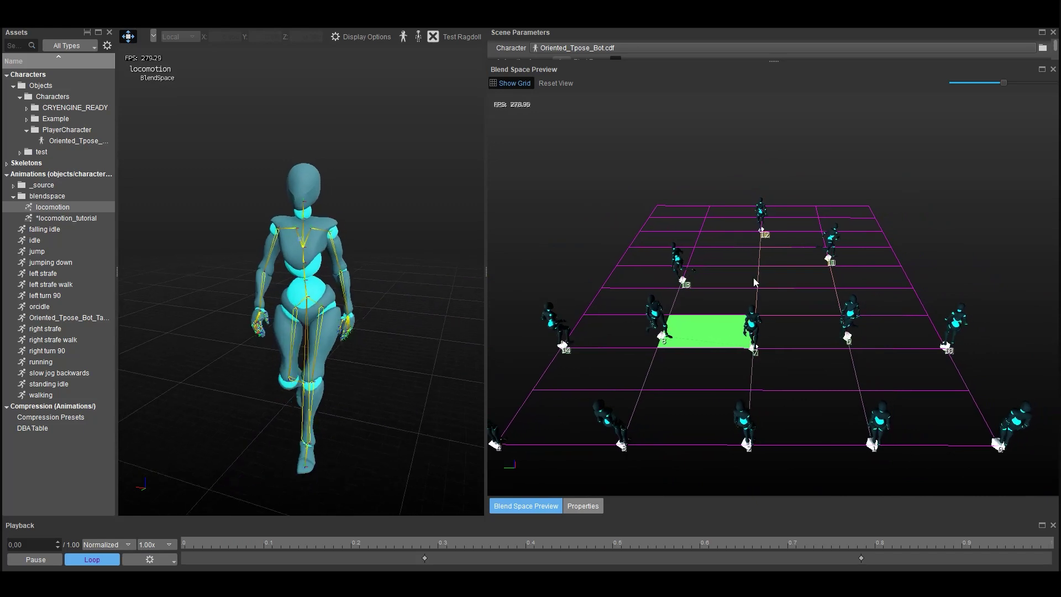
mouse_move(519, 67)
mouse_down()
mouse_move(665, 483)
mouse_move(751, 409)
mouse_move(772, 212)
mouse_up()
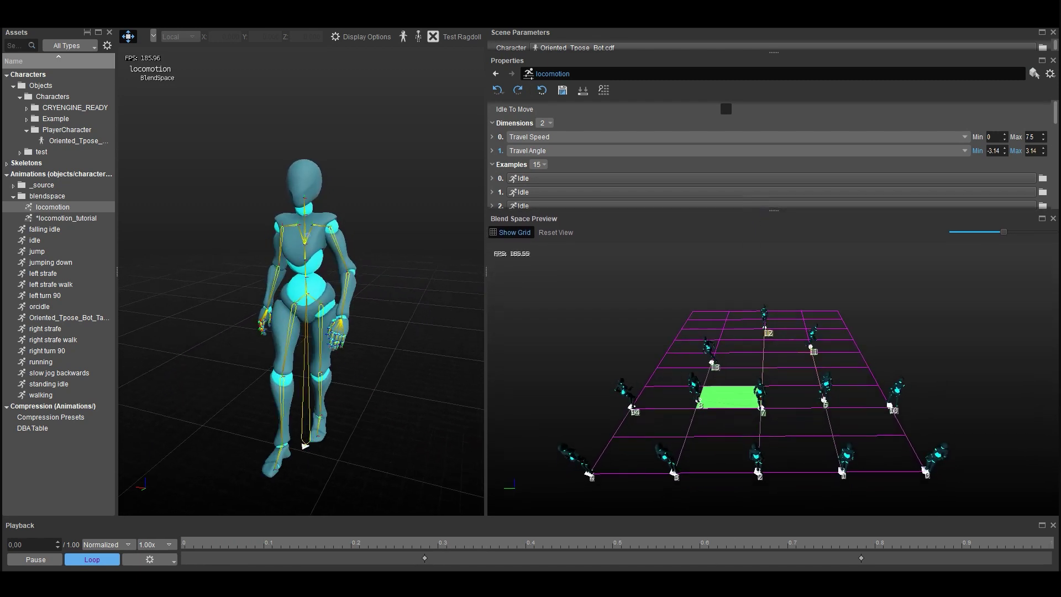
scroll(901, 453, down, 2)
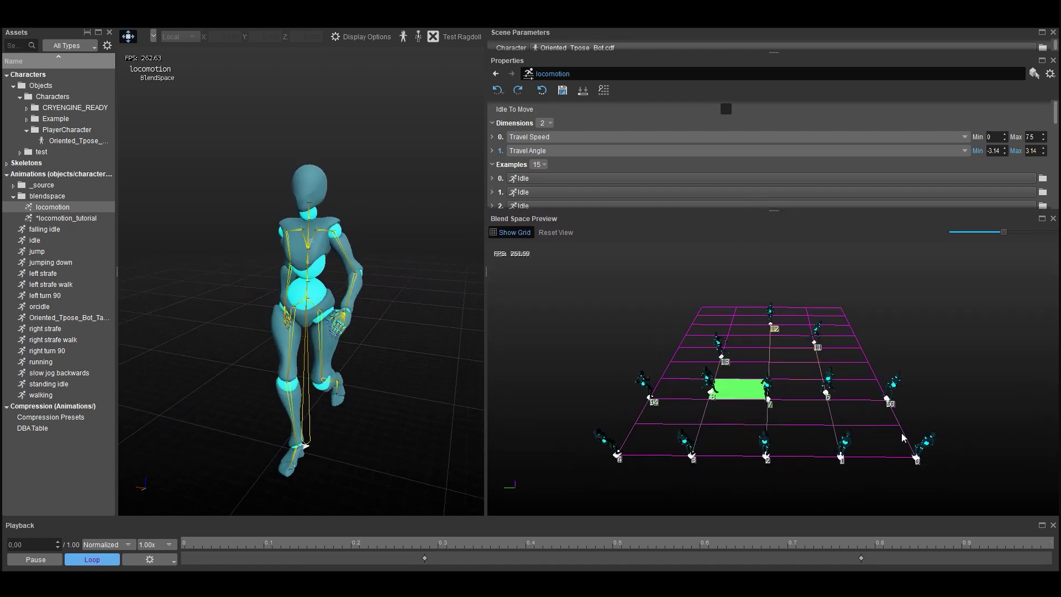
- Add a first example to locomotion_tutorial, comparing against the locomotion blend space's examples
click(51, 220)
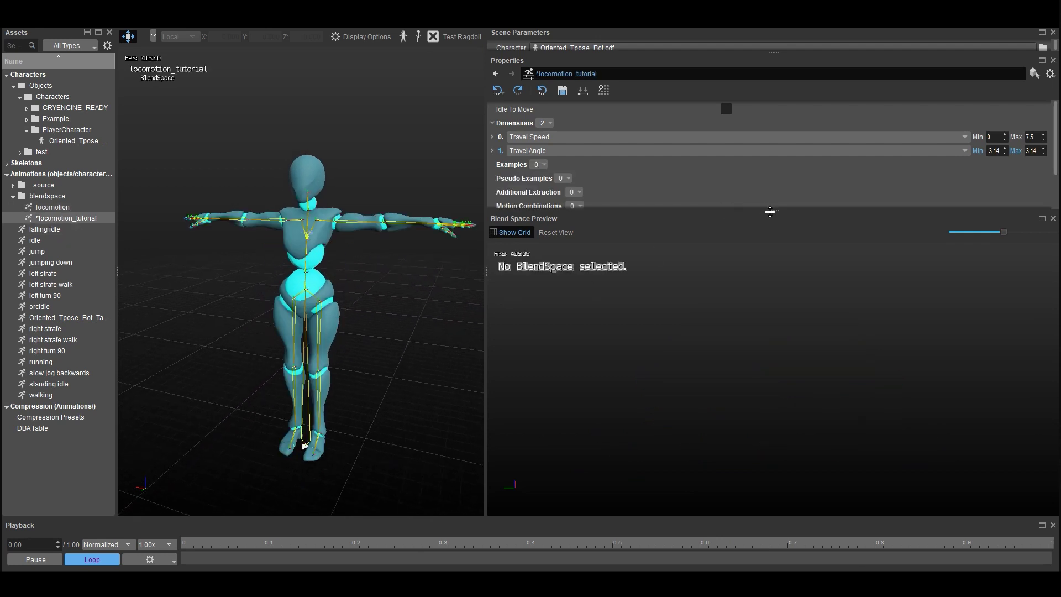
drag(771, 211, 772, 300)
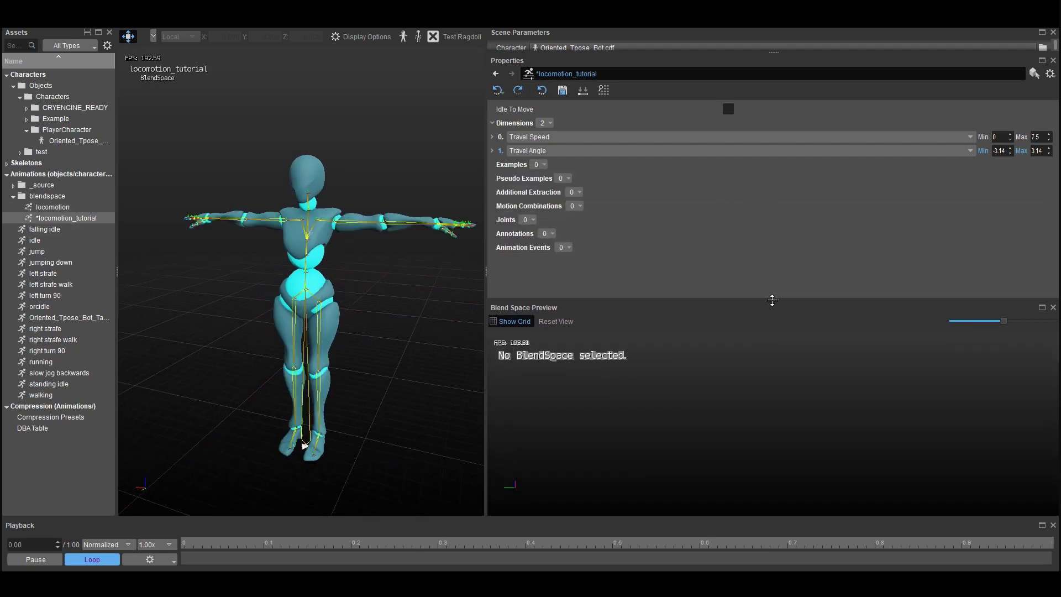
click(541, 166)
click(547, 188)
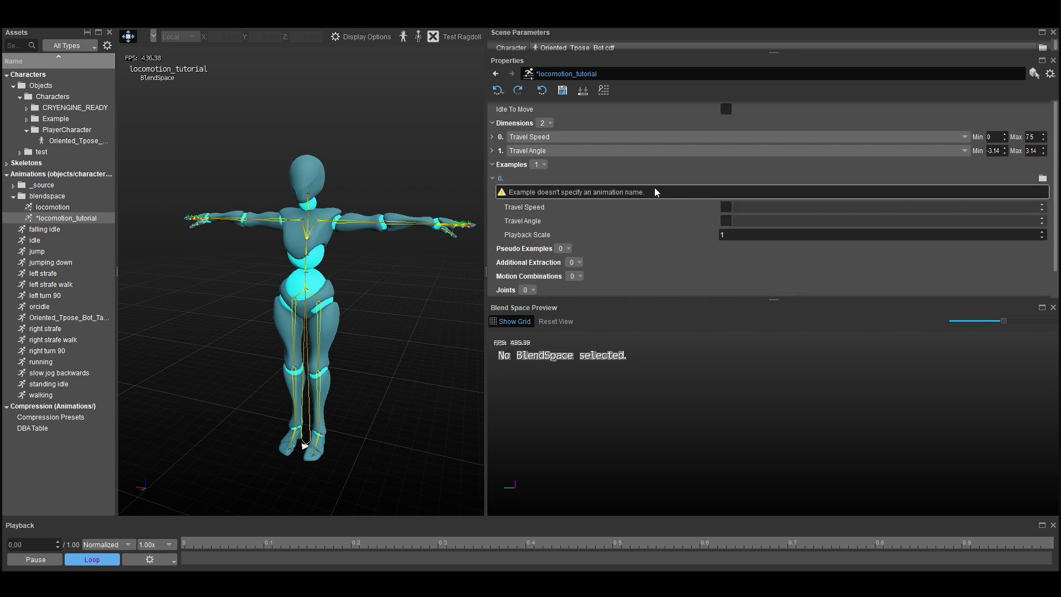
click(70, 206)
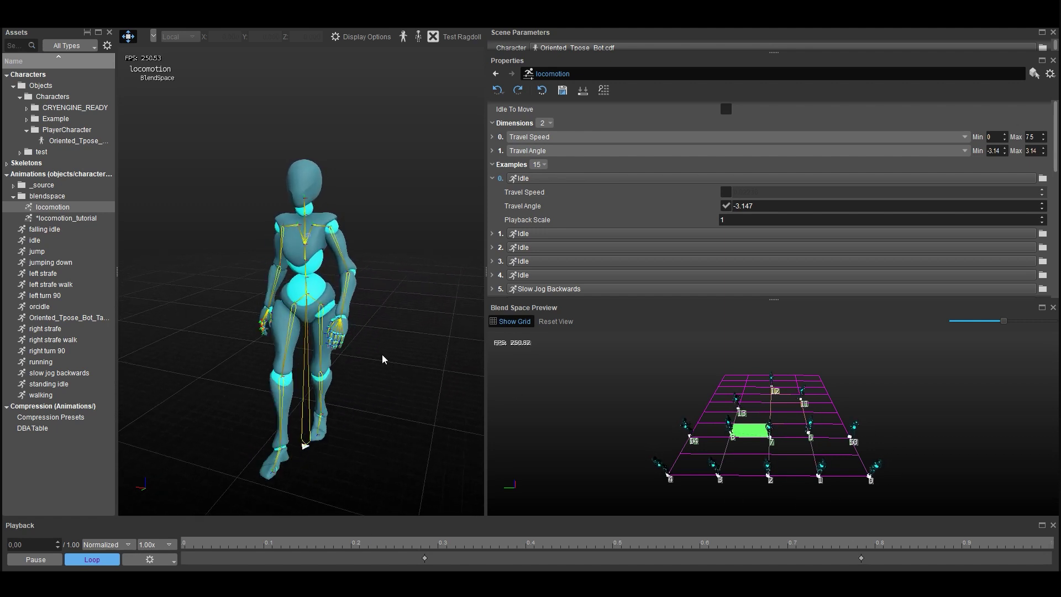
click(64, 219)
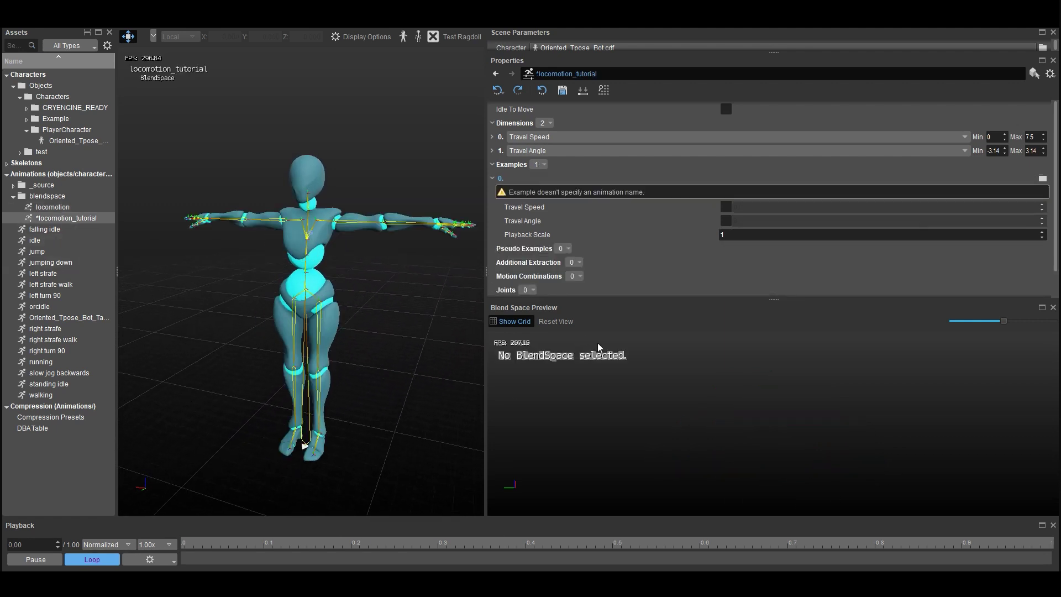
click(64, 209)
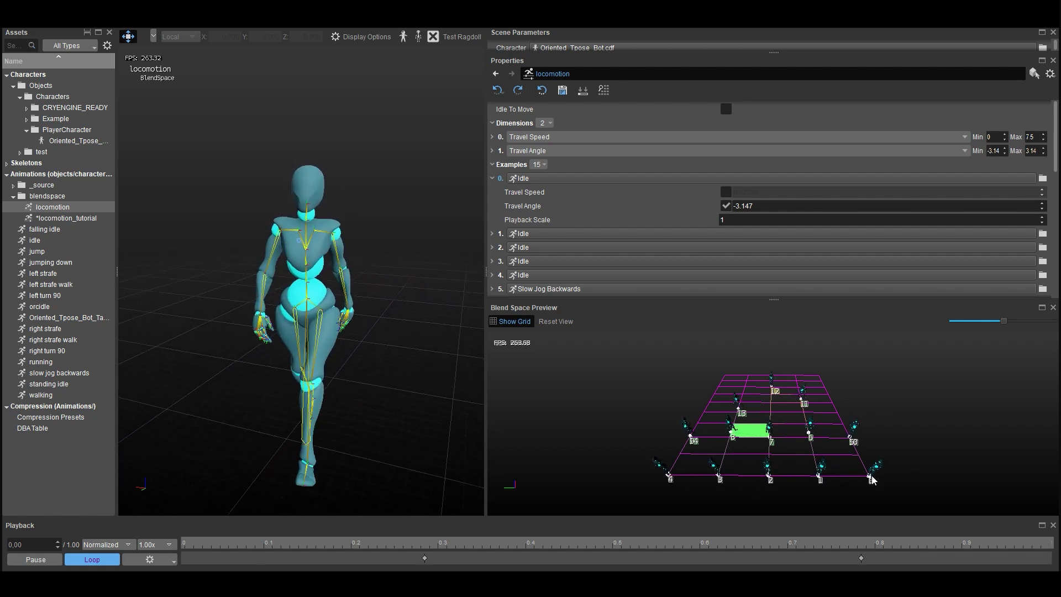
click(95, 219)
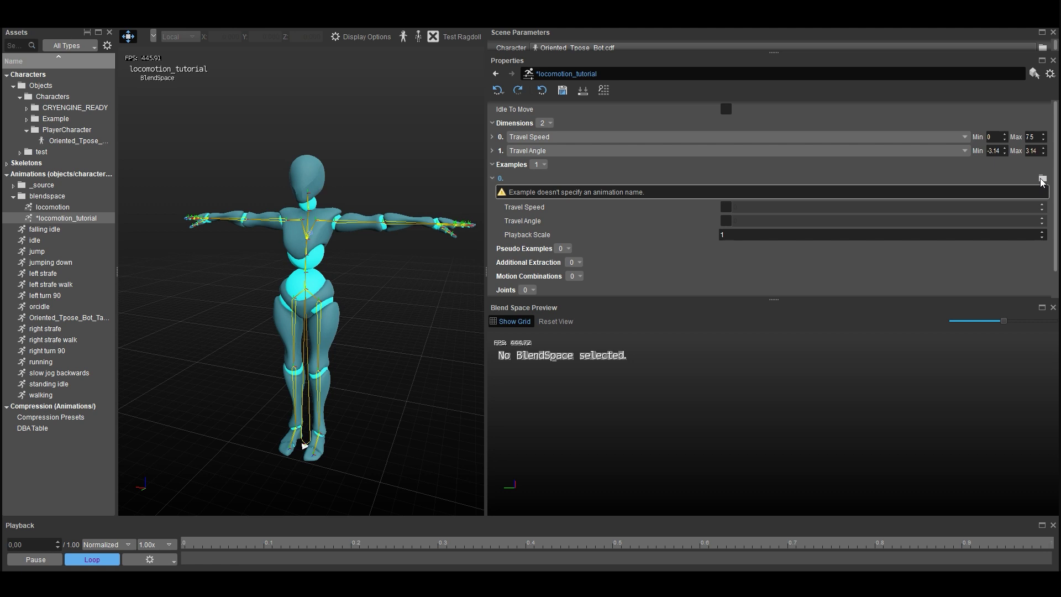
- Give example 0 the idle animation with a Travel Angle of -3.14
click(1042, 179)
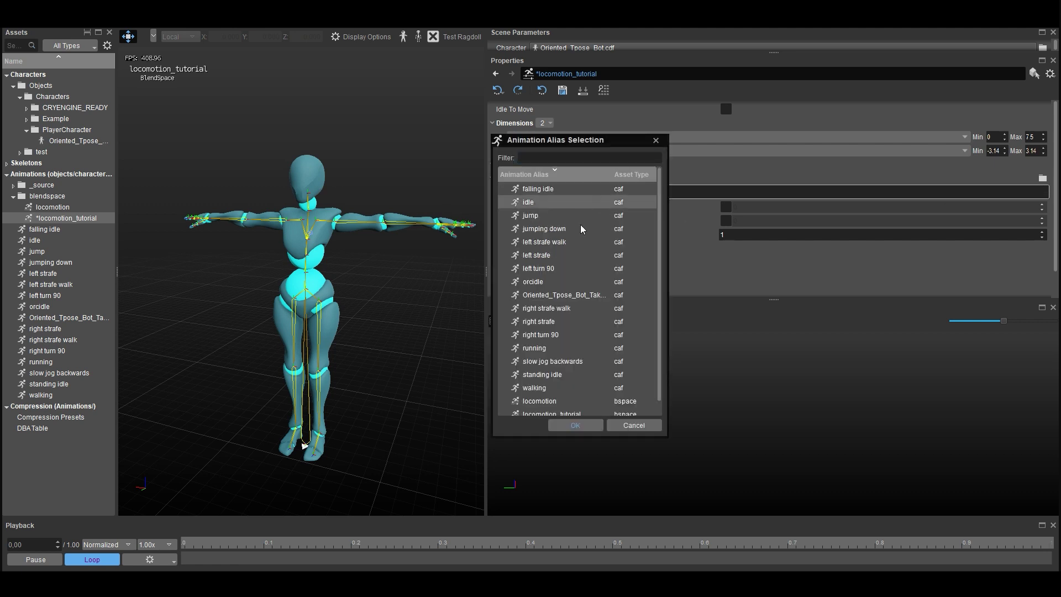
click(559, 202)
click(575, 425)
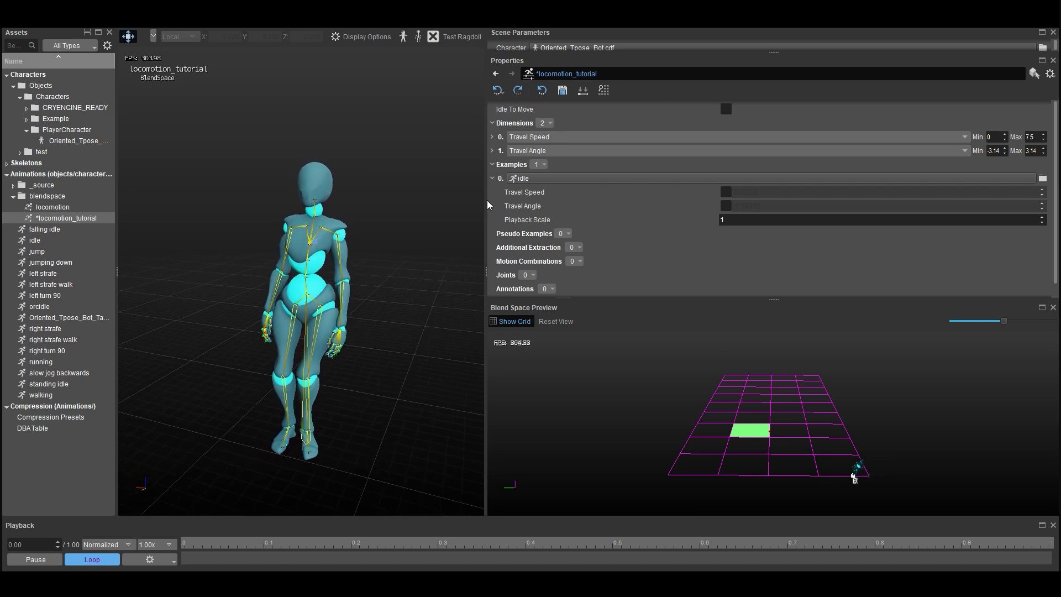
click(726, 206)
double_click(779, 206)
text(3.14)
key(Return)
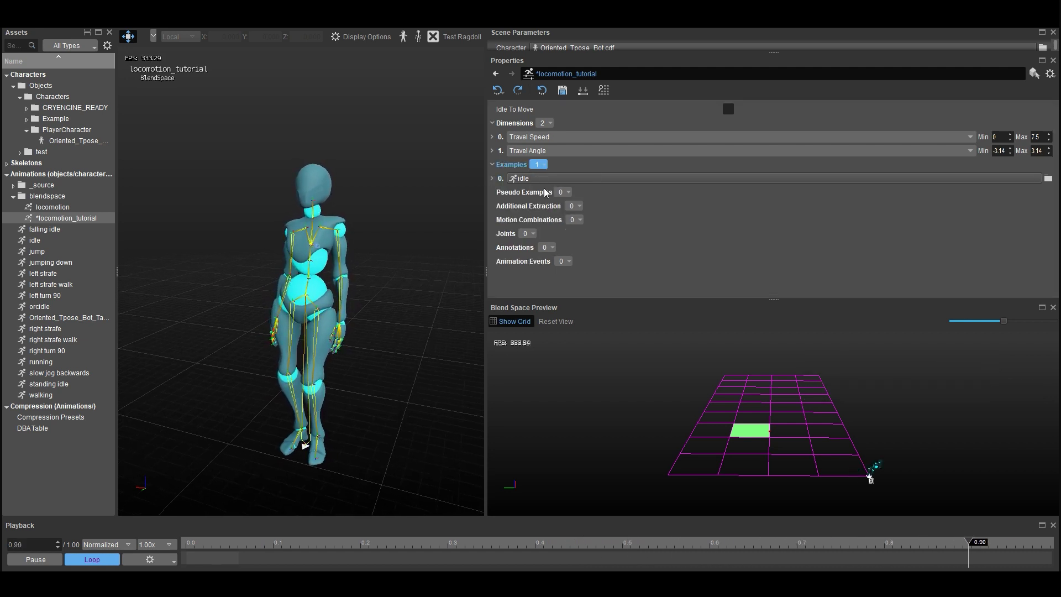
- Add example 1 with the idle animation and a Travel Angle override
click(540, 164)
click(555, 172)
click(1043, 192)
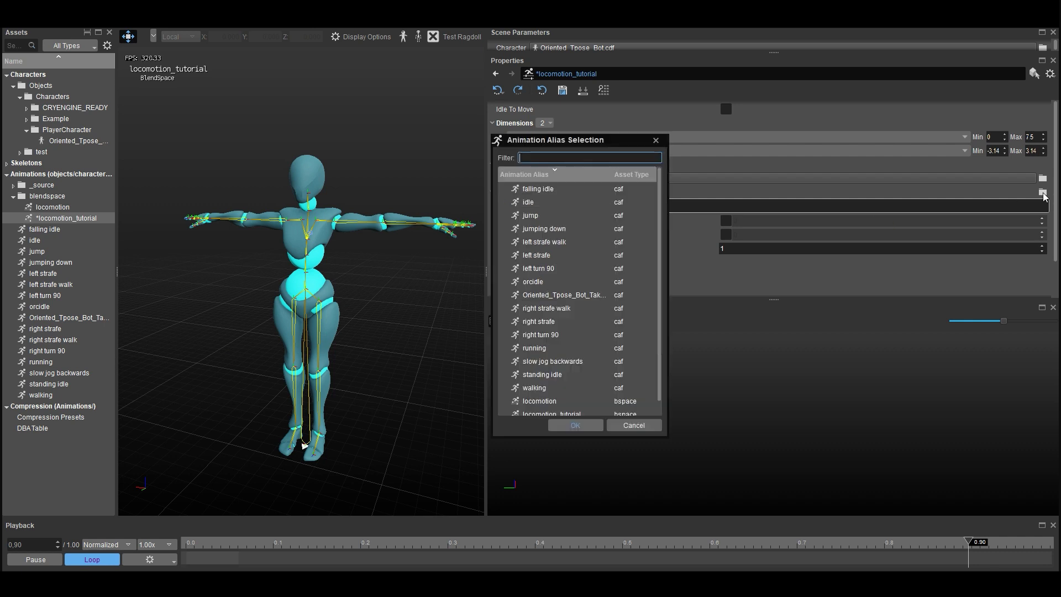
double_click(547, 202)
click(725, 205)
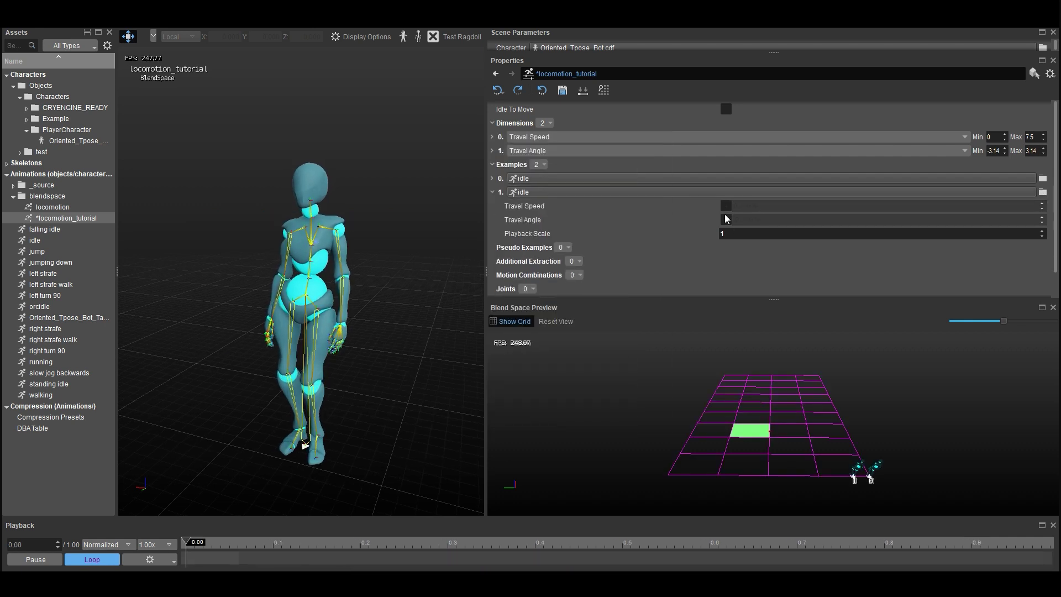
click(725, 220)
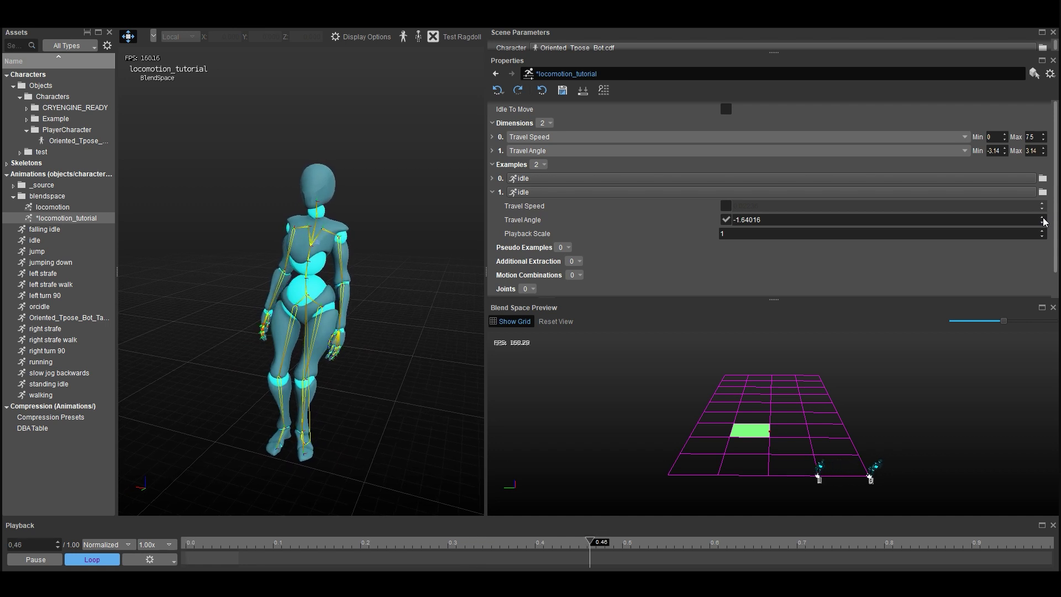
click(492, 192)
- Add example 2 with the idle animation
click(539, 164)
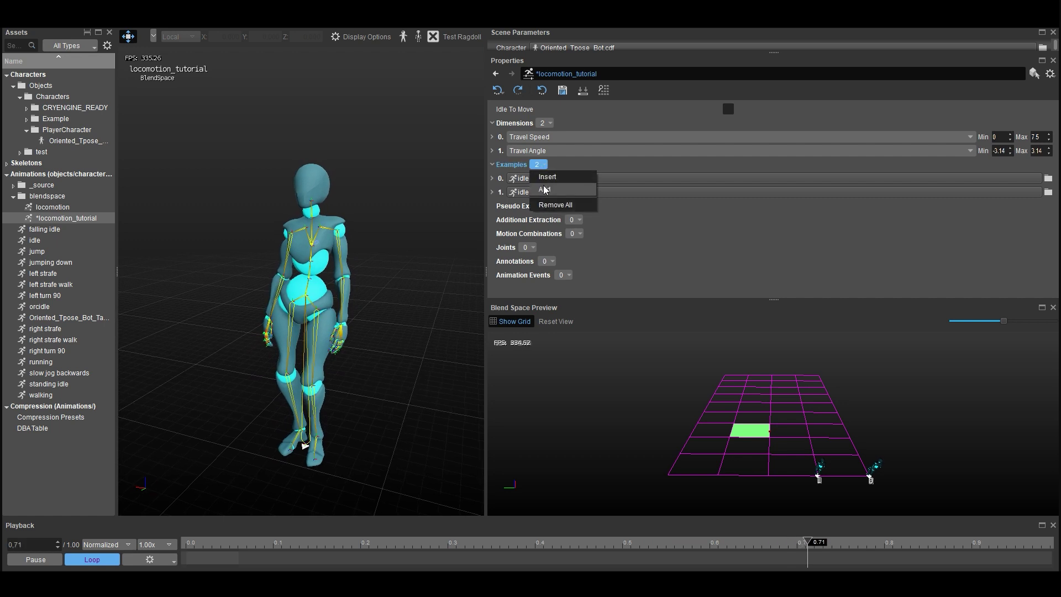
click(545, 191)
click(1043, 205)
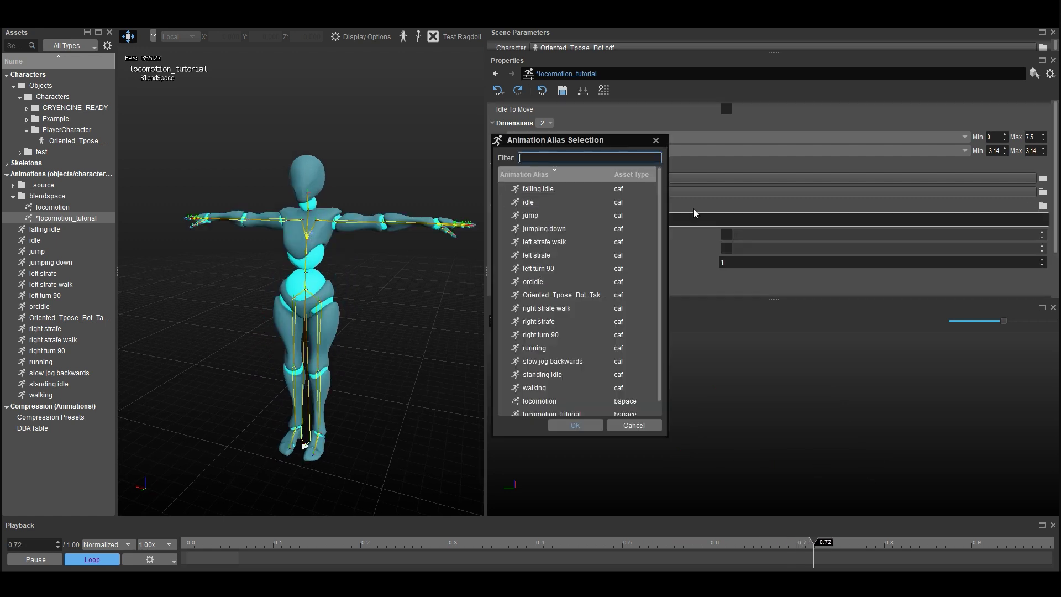
double_click(531, 202)
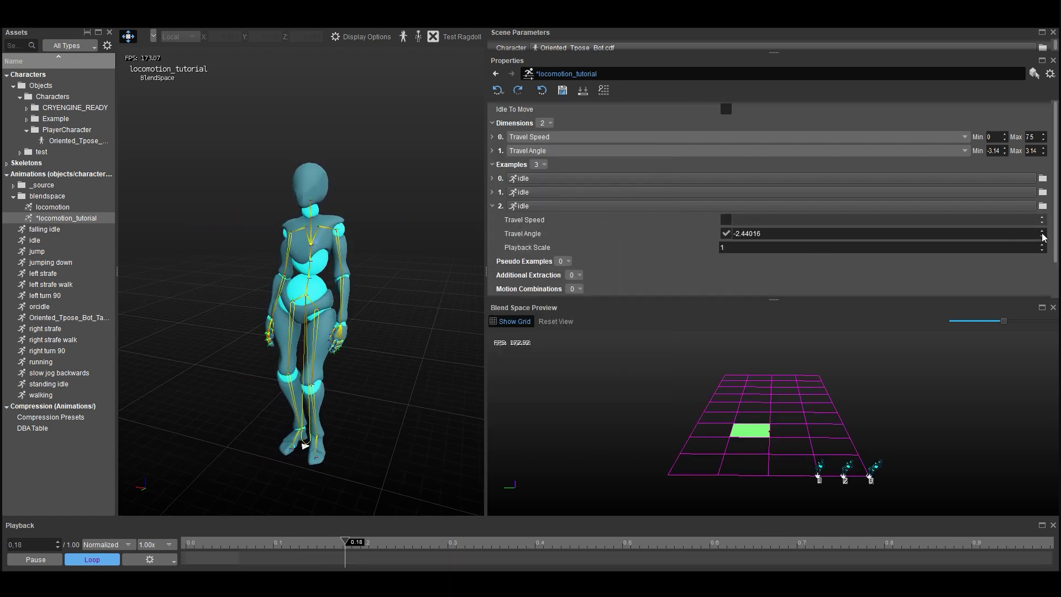
scroll(1042, 237, up, 5)
scroll(1042, 236, up, 6)
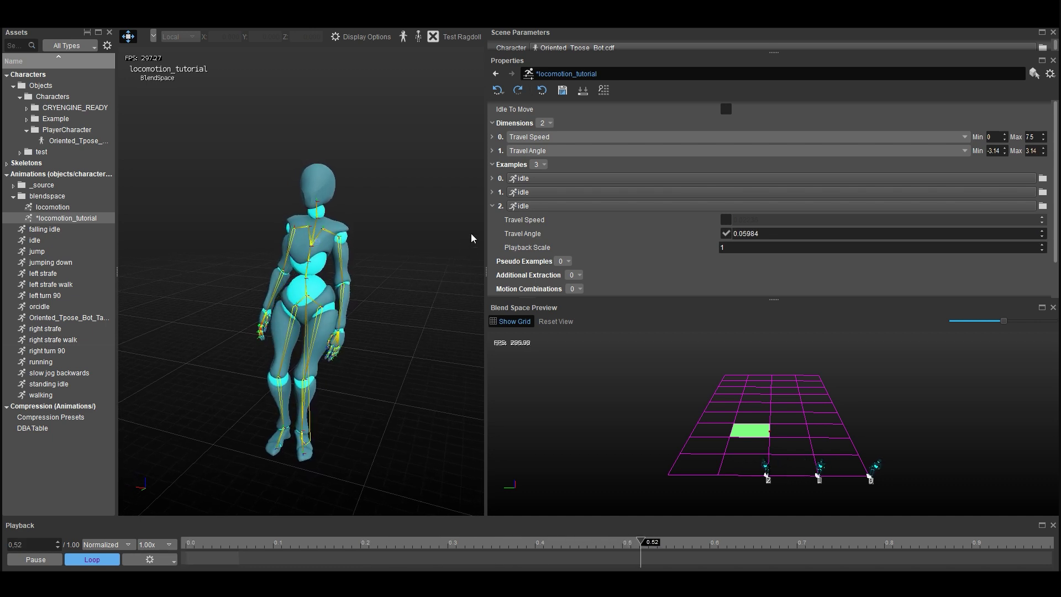
click(493, 205)
- Add example 3 with the idle animation and Travel Angle 1.55984 enabled
click(544, 164)
click(545, 190)
click(1043, 219)
double_click(530, 203)
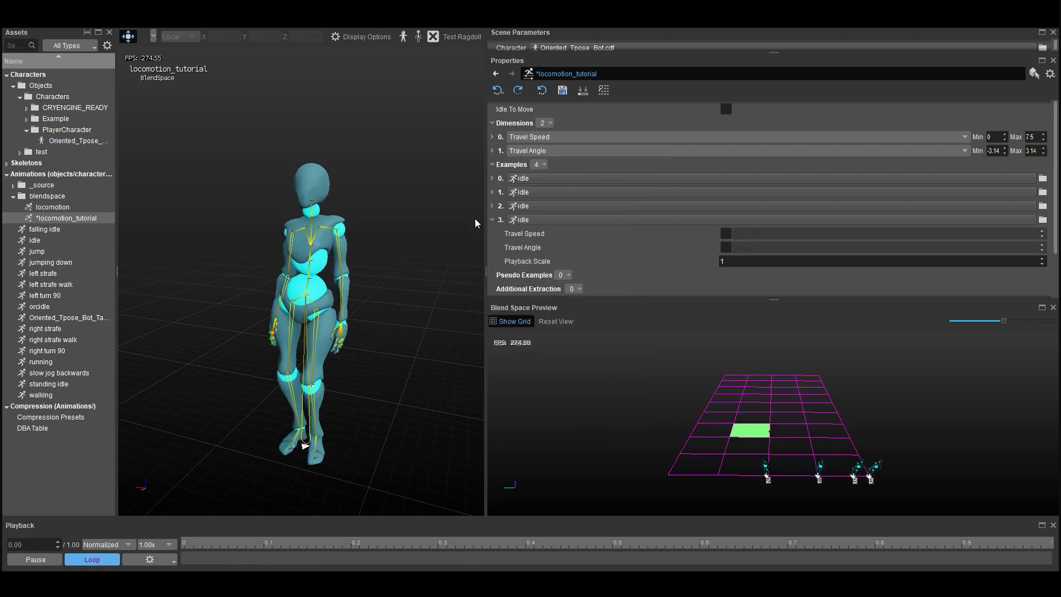
click(726, 247)
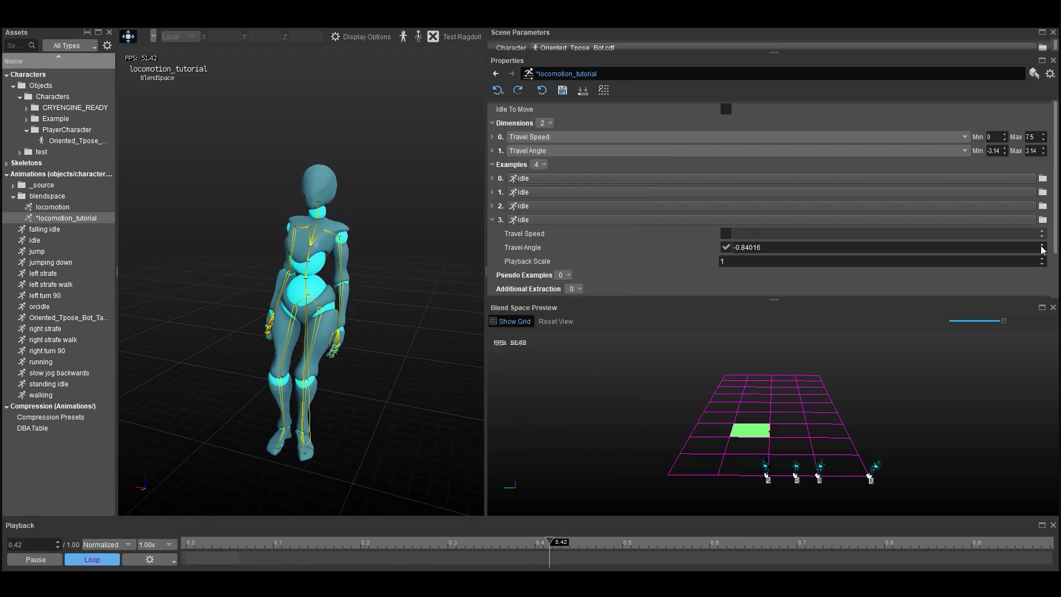
scroll(1042, 247, up, 12)
- Add example 4 with the idle animation and a Travel Angle of 3.14
click(542, 164)
click(545, 190)
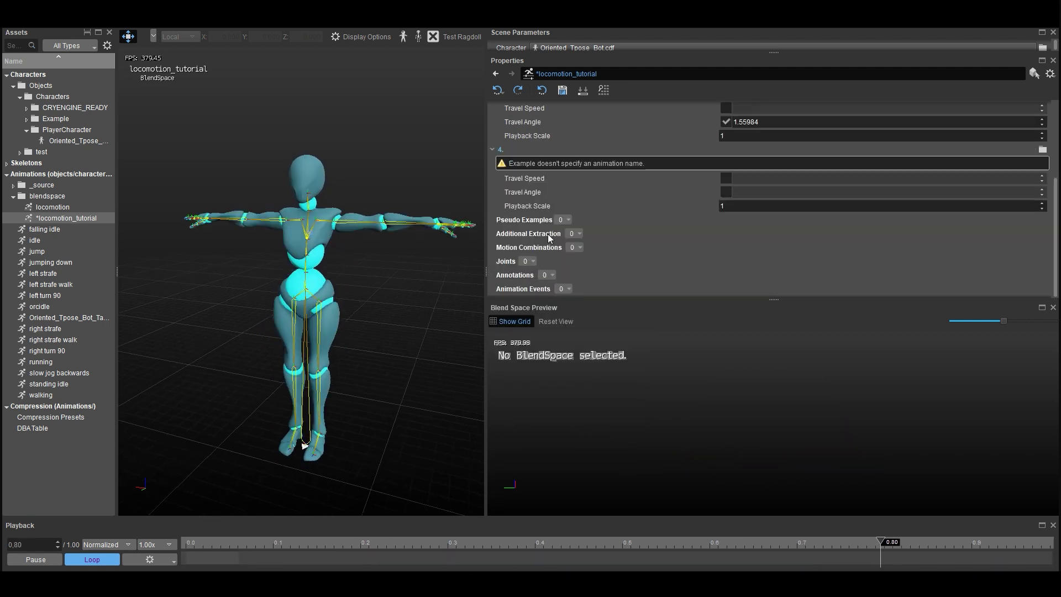
click(1044, 221)
double_click(531, 203)
click(726, 243)
double_click(825, 245)
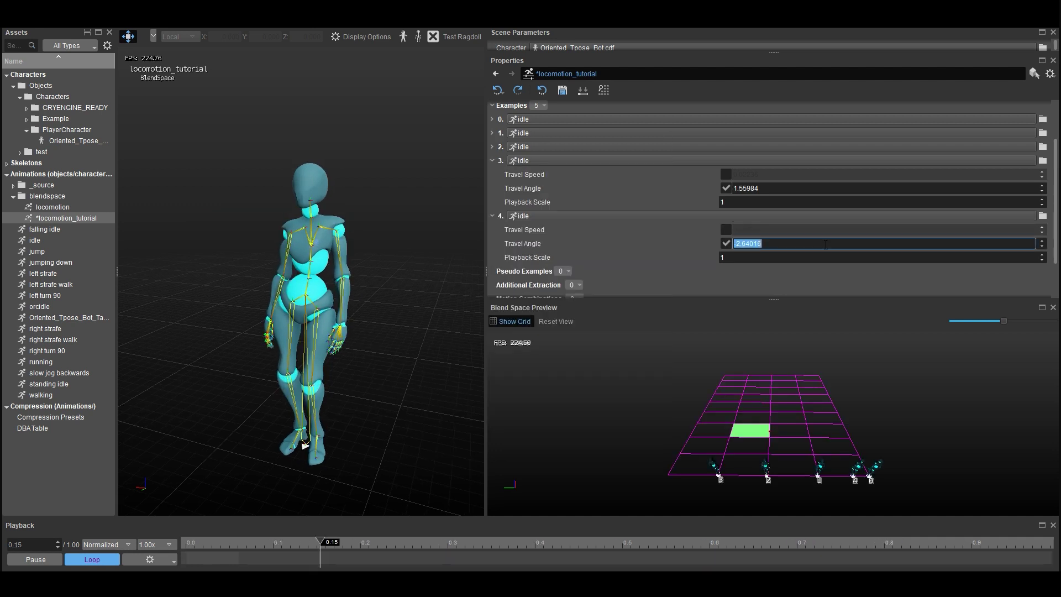
text(3.14)
key(Return)
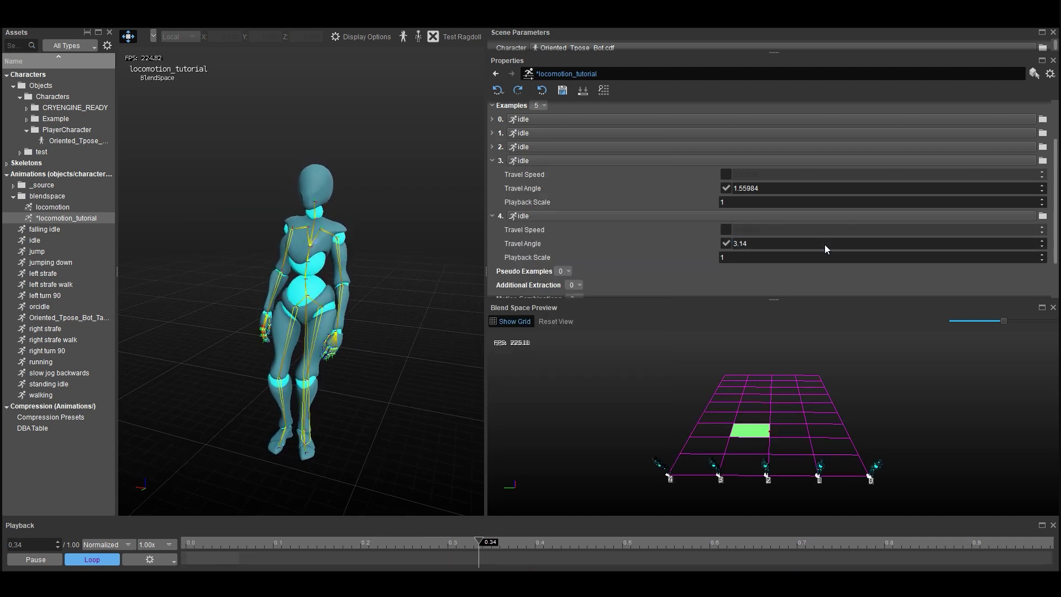
- Collapse the expanded example details into a compact list of the five idle examples
click(492, 161)
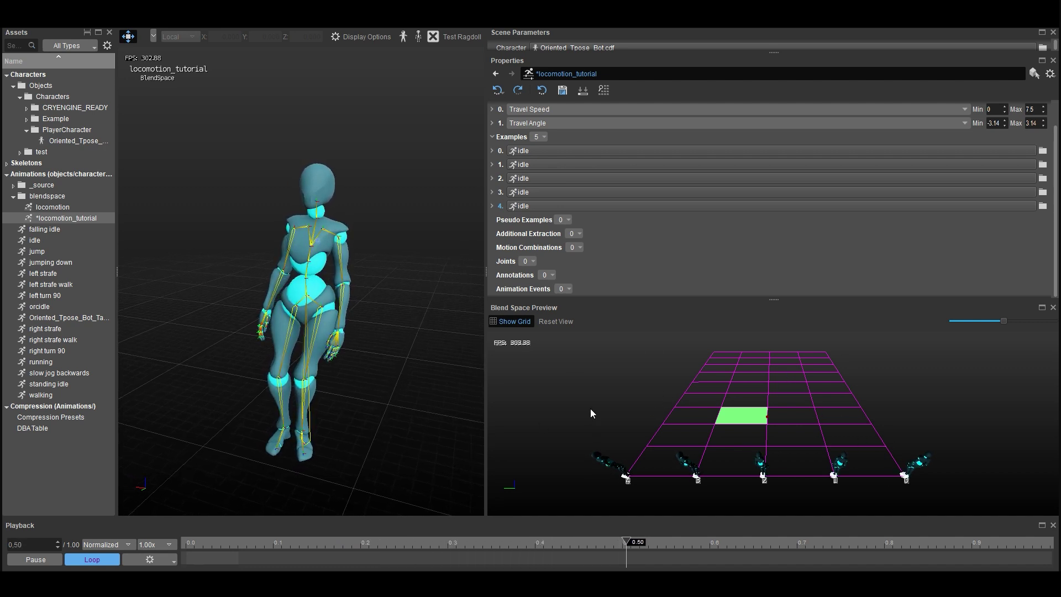
- Add example 5 using the slow jog backwards animation
click(541, 137)
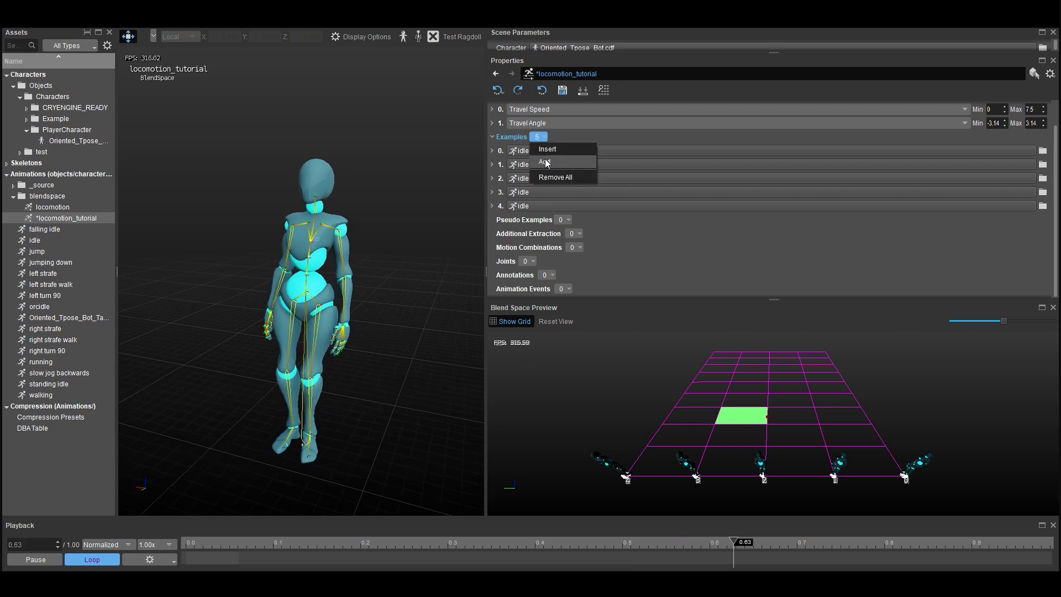
click(553, 161)
click(1043, 220)
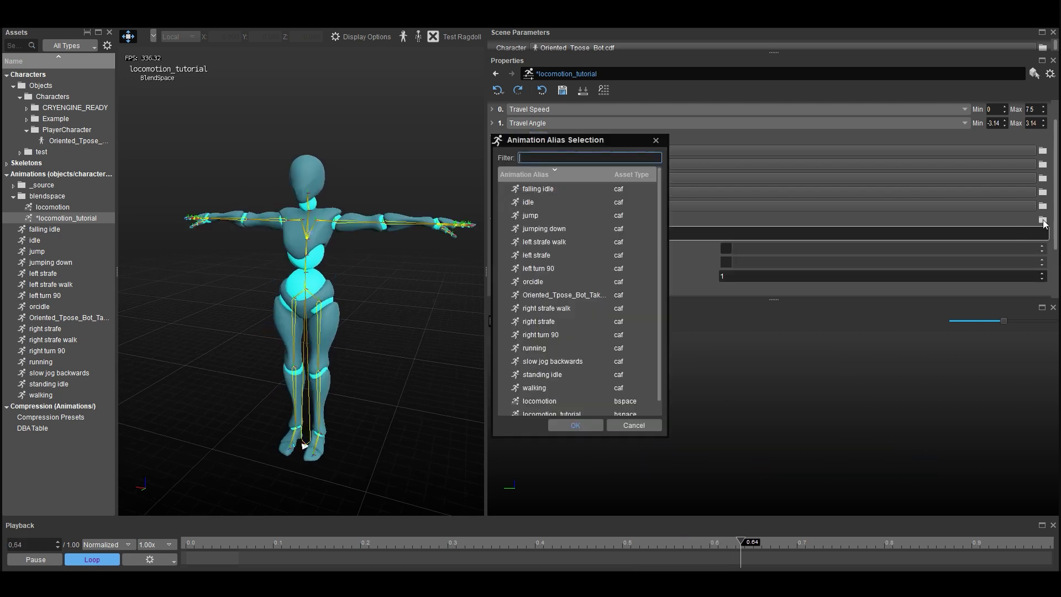
scroll(566, 238, down, 1)
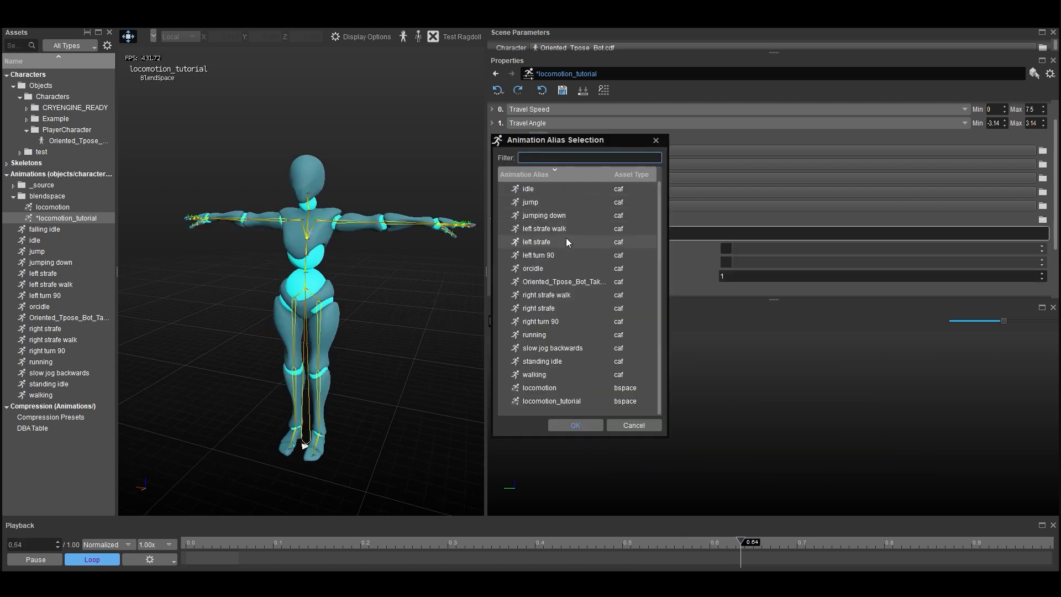
click(569, 349)
click(572, 428)
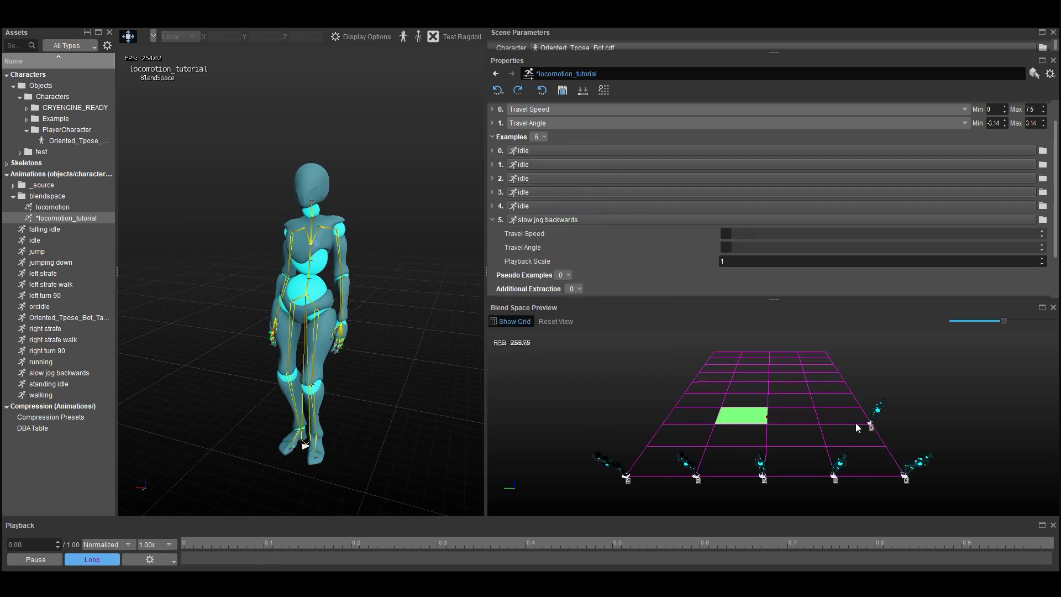
right_drag(871, 429, 802, 423)
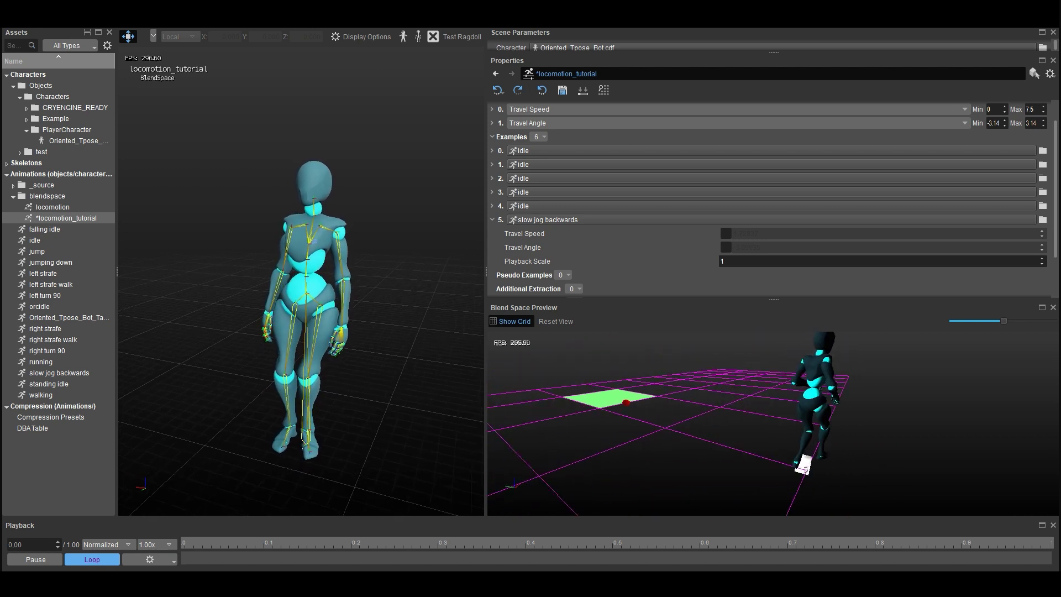
mouse_move(802, 423)
right_down()
mouse_move(944, 497)
mouse_move(868, 420)
right_up()
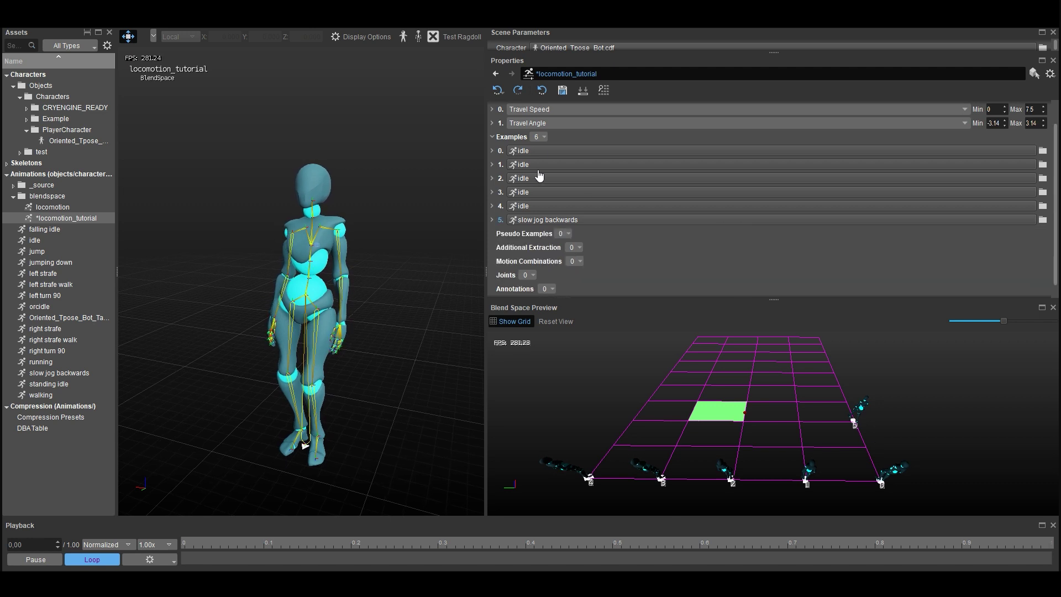
- Add example 6 using right strafe walk with a Travel Speed of 1.75182
click(543, 136)
click(575, 162)
click(1043, 234)
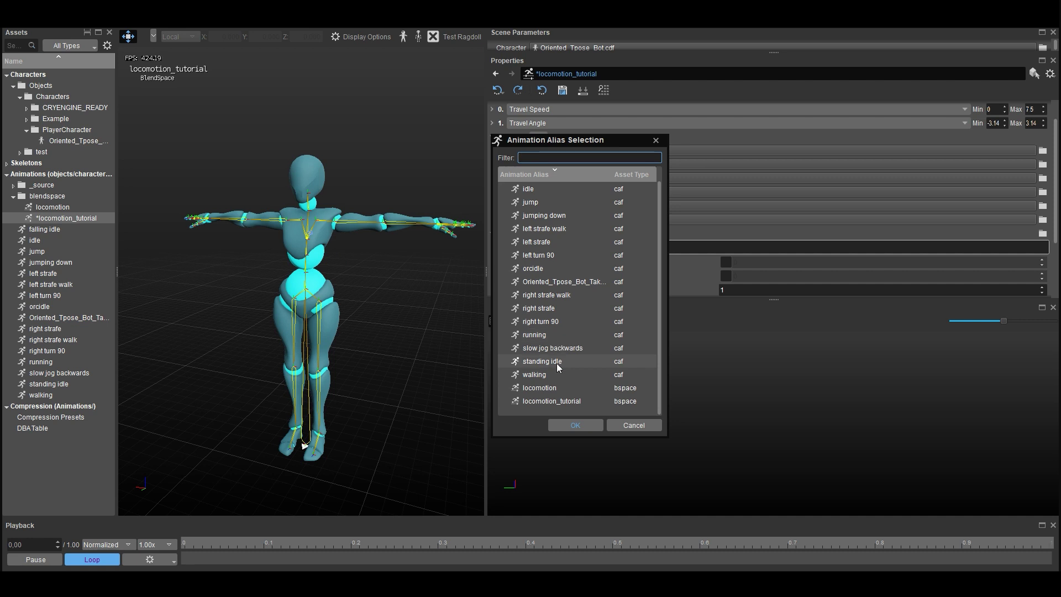
click(546, 307)
click(575, 425)
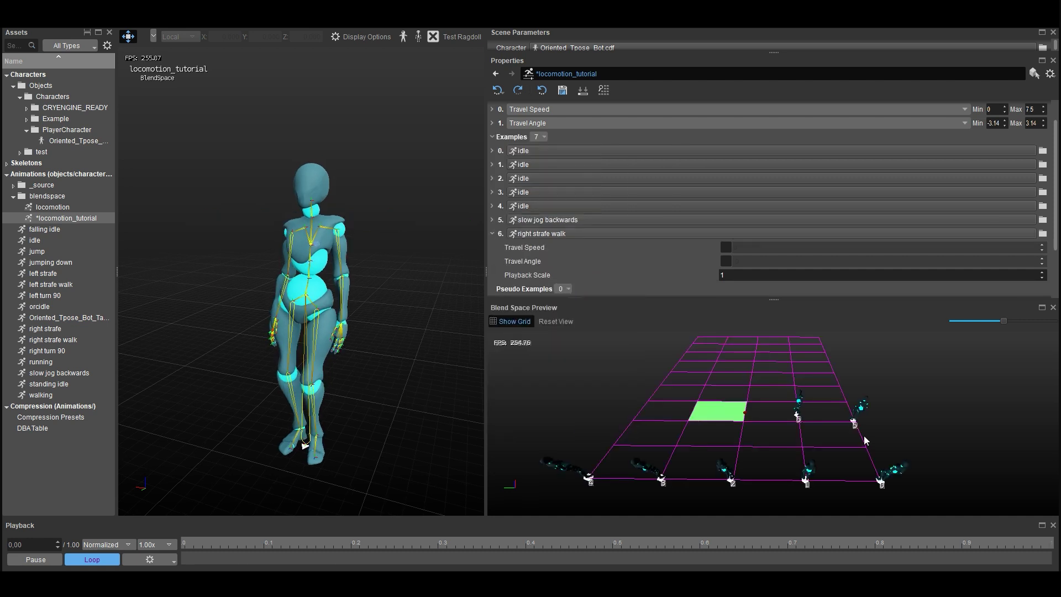
drag(824, 406, 575, 262)
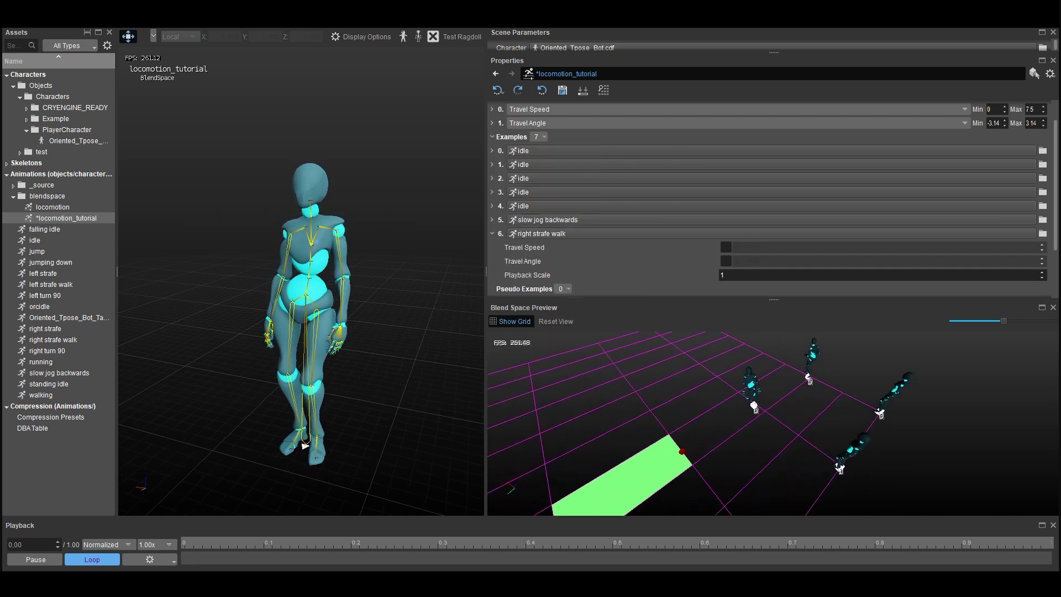
click(726, 247)
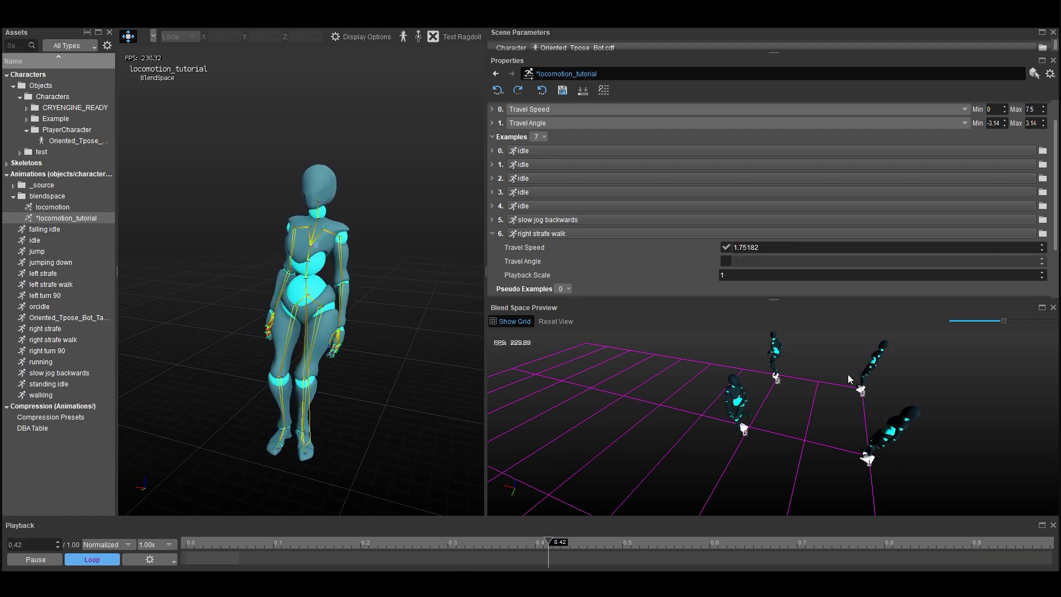
click(1042, 250)
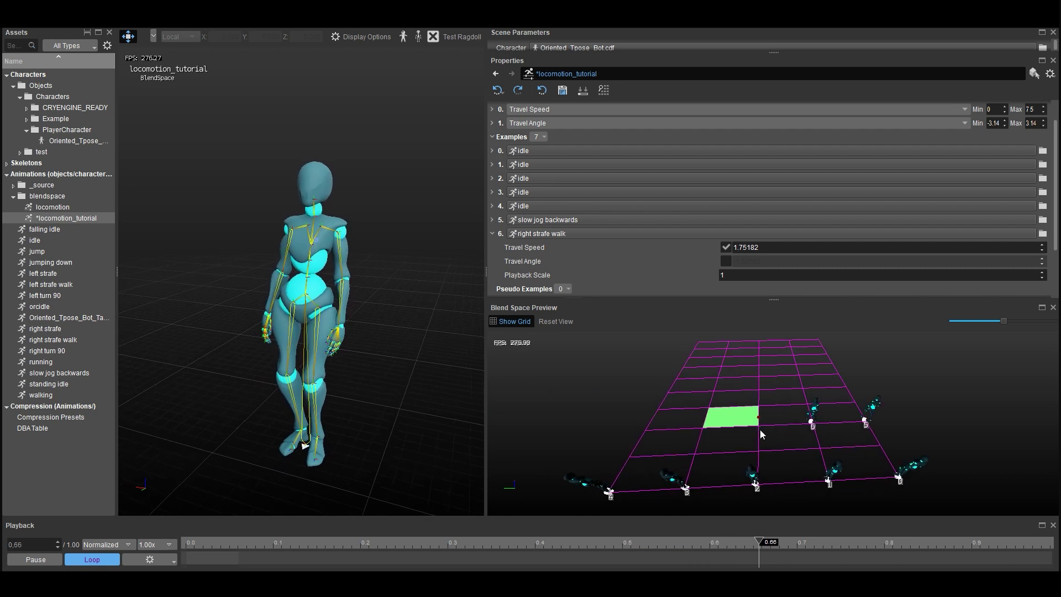
- Append an empty example 7 to the examples list
click(539, 137)
click(545, 161)
scroll(542, 241, down, 3)
scroll(552, 235, up, 3)
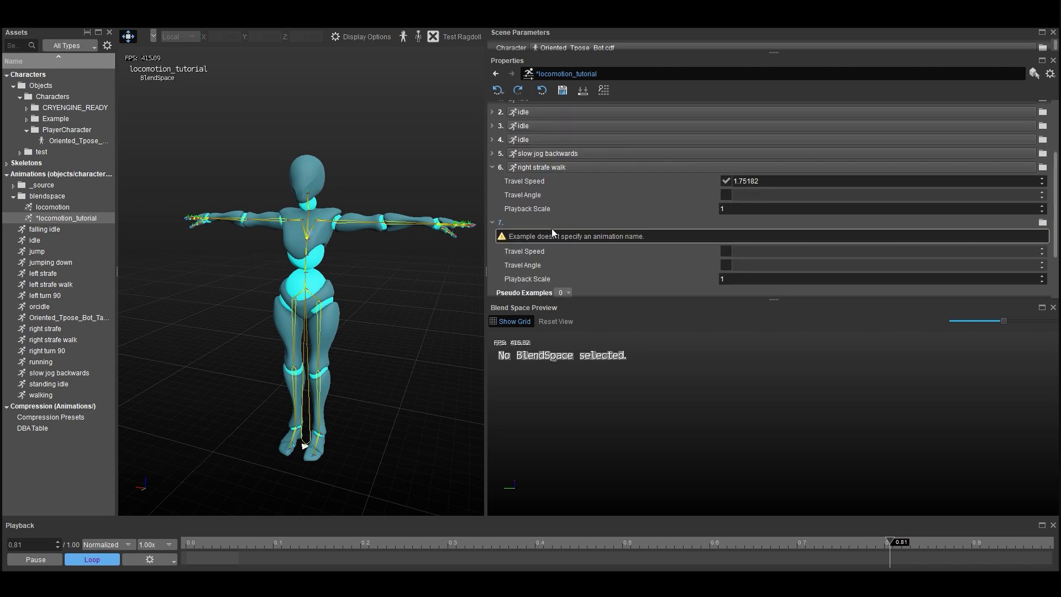
- Assign walking to example 7 and enable its travel angle, lowered to 0.0348
click(1043, 224)
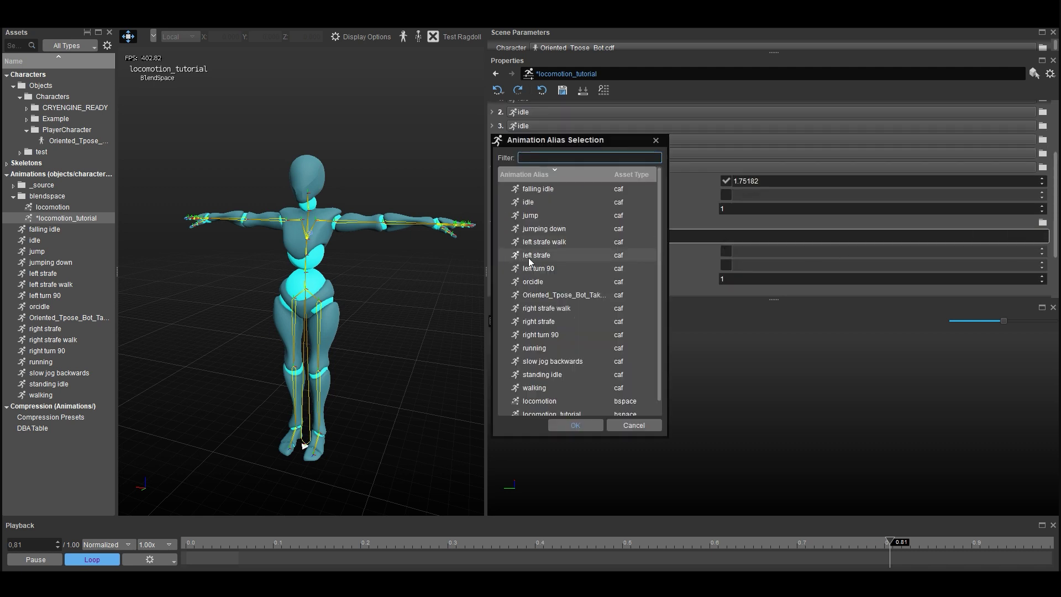
scroll(589, 243, down, 1)
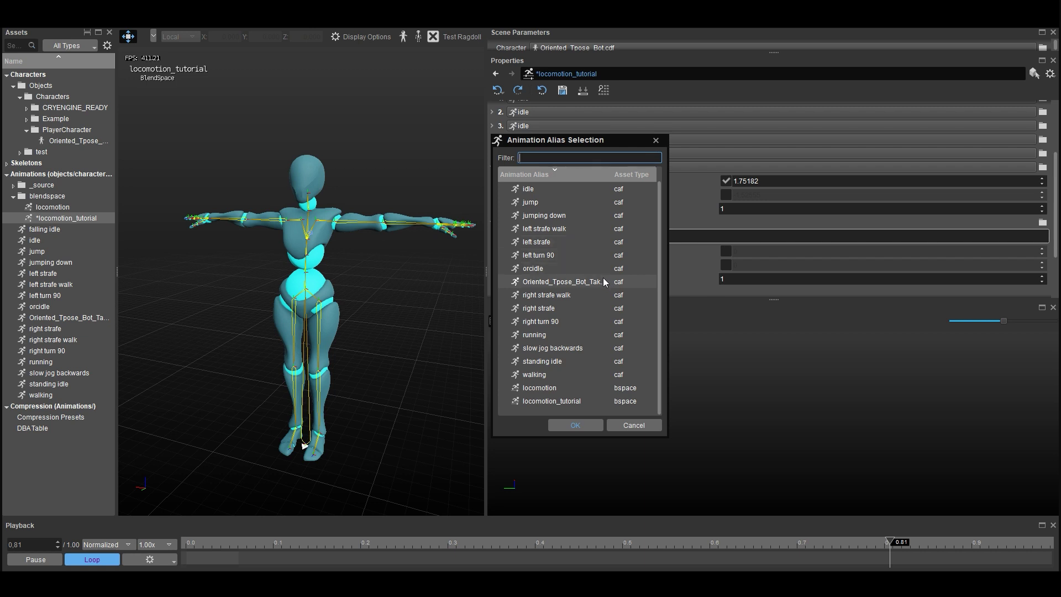
click(552, 375)
click(578, 427)
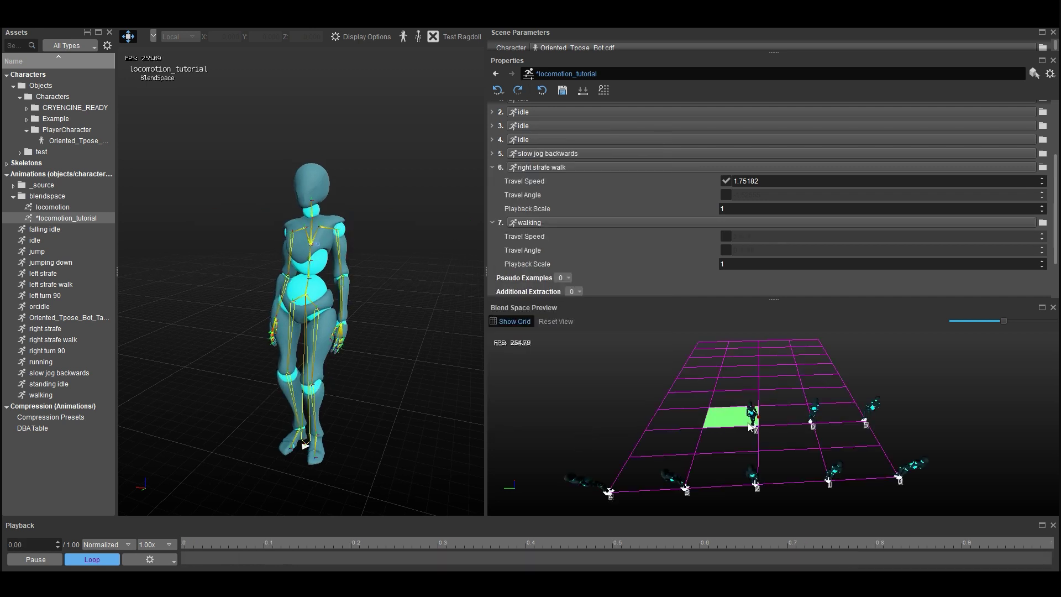
click(726, 249)
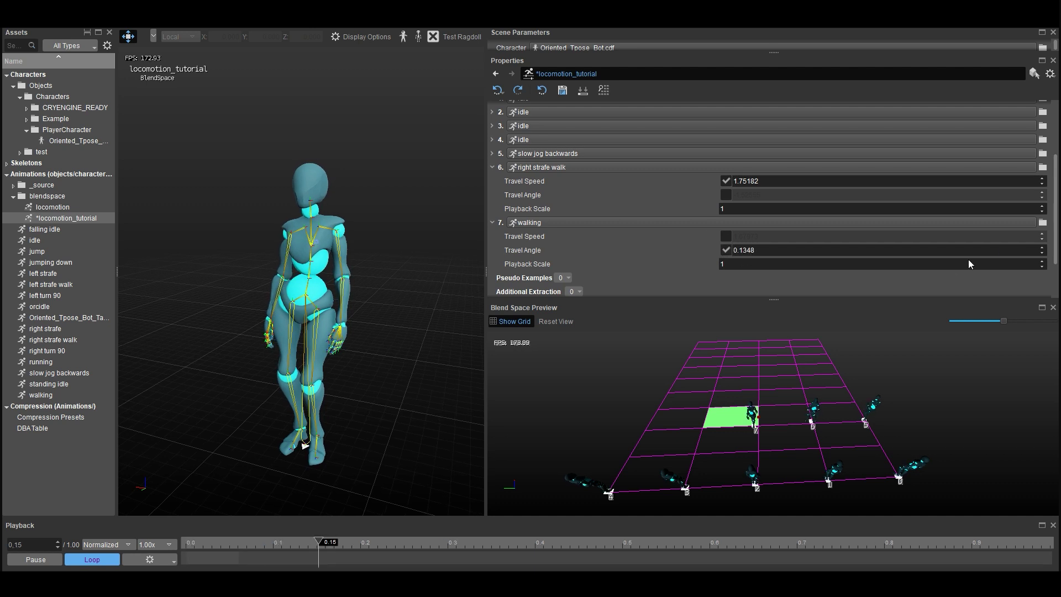
click(1044, 253)
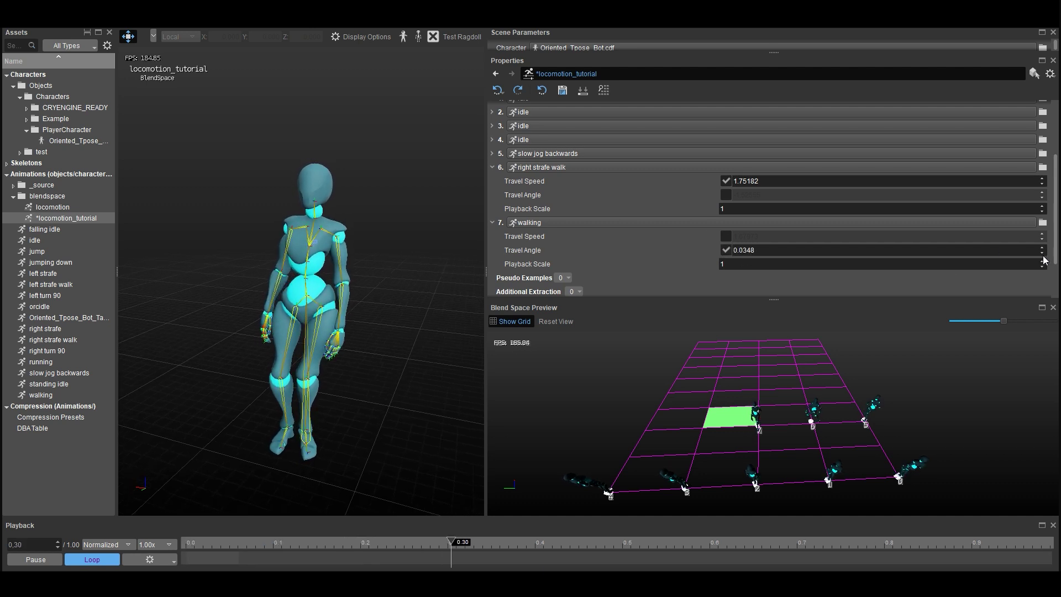
drag(774, 415, 735, 387)
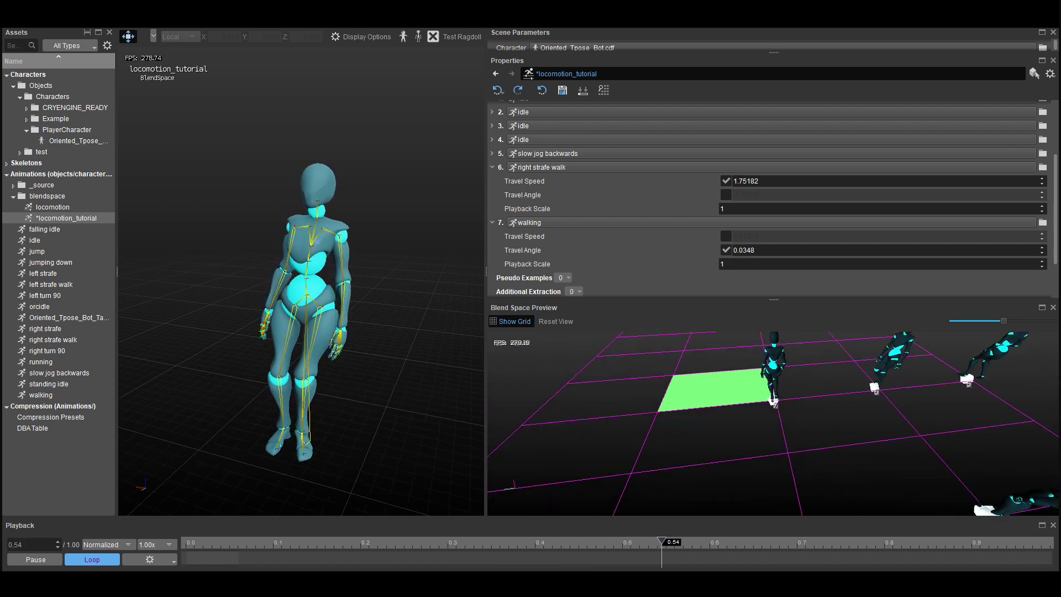
drag(735, 386, 753, 430)
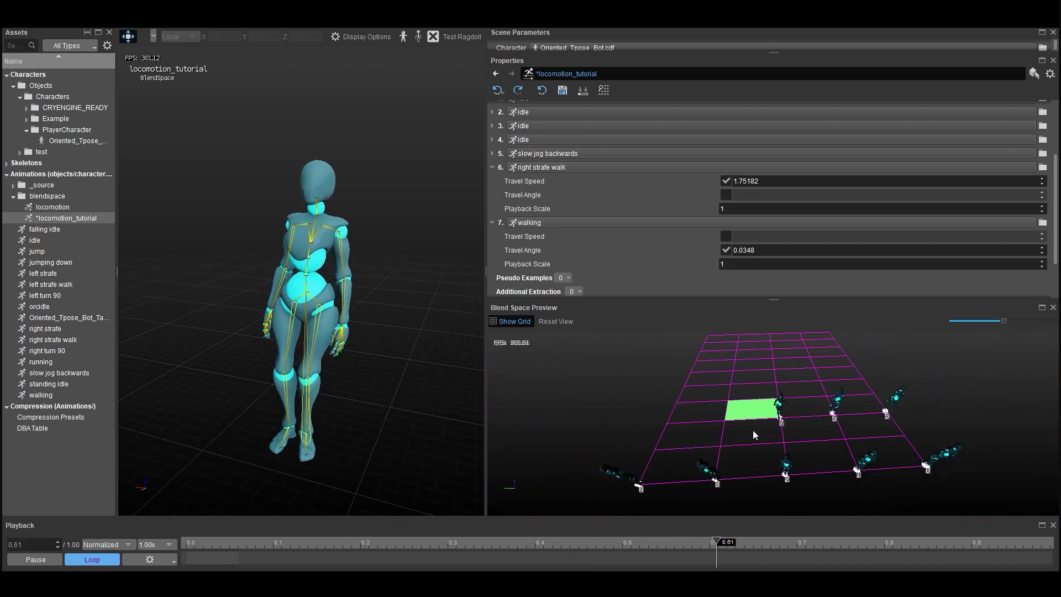
- Add example 8 as left strafe walk with travel speed lowered to 1.65182
click(492, 222)
click(492, 166)
scroll(520, 188, up, 3)
click(543, 164)
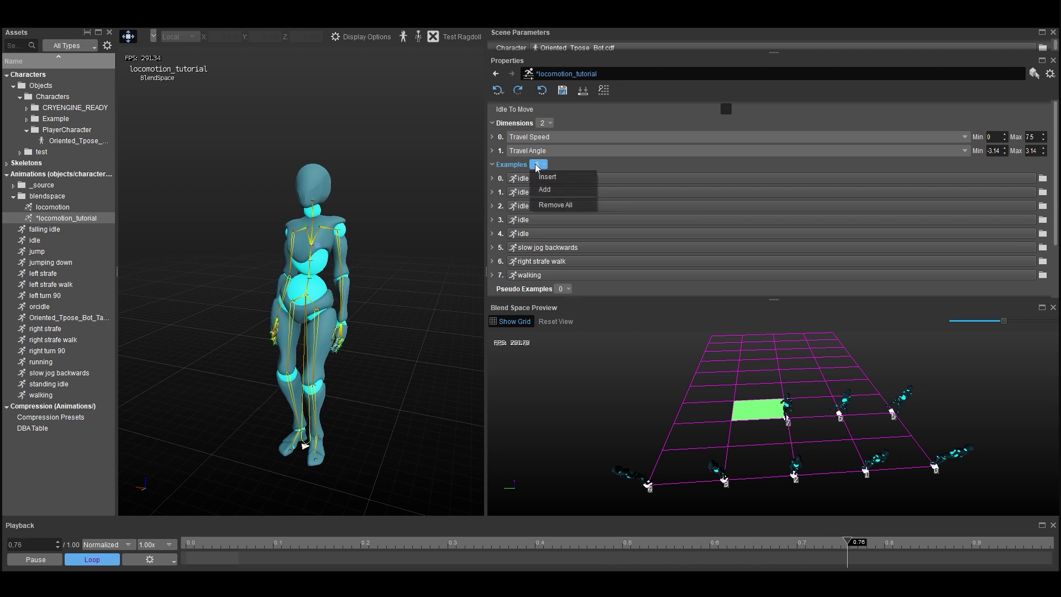
click(549, 188)
click(1043, 223)
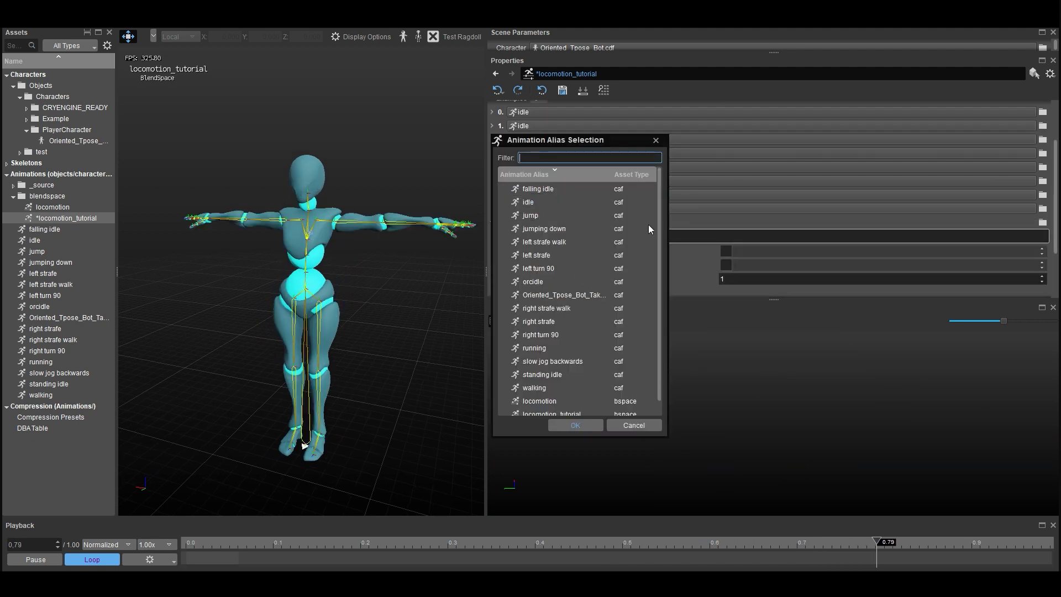
double_click(550, 243)
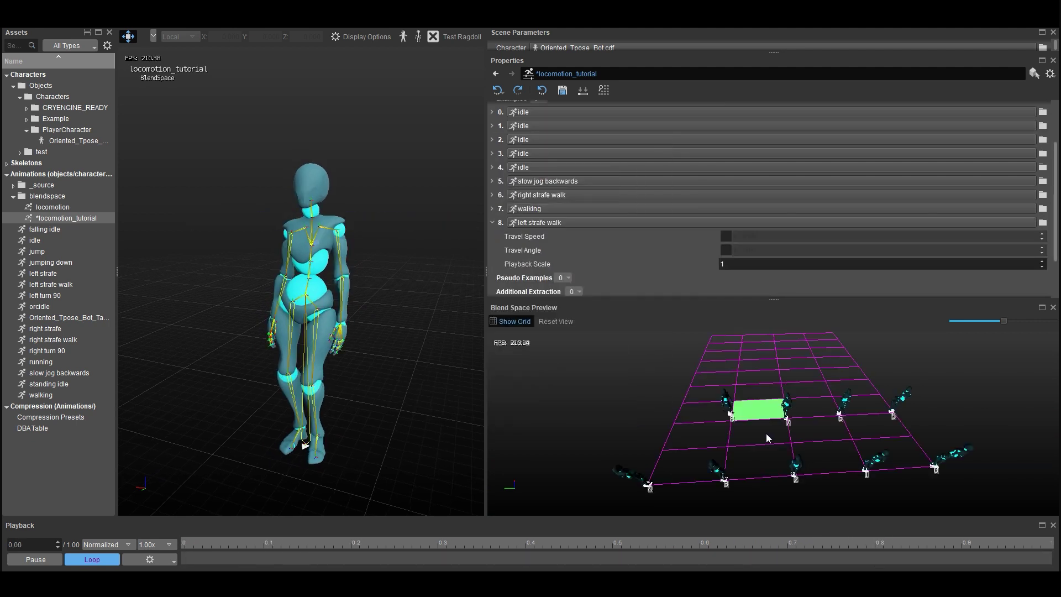
click(725, 240)
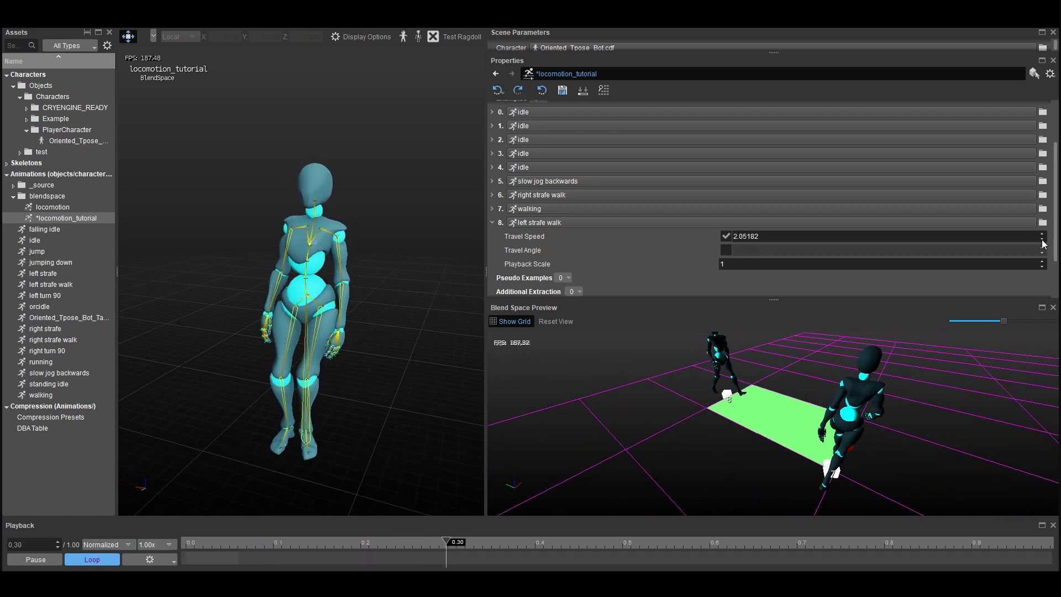
drag(1043, 240, 1043, 254)
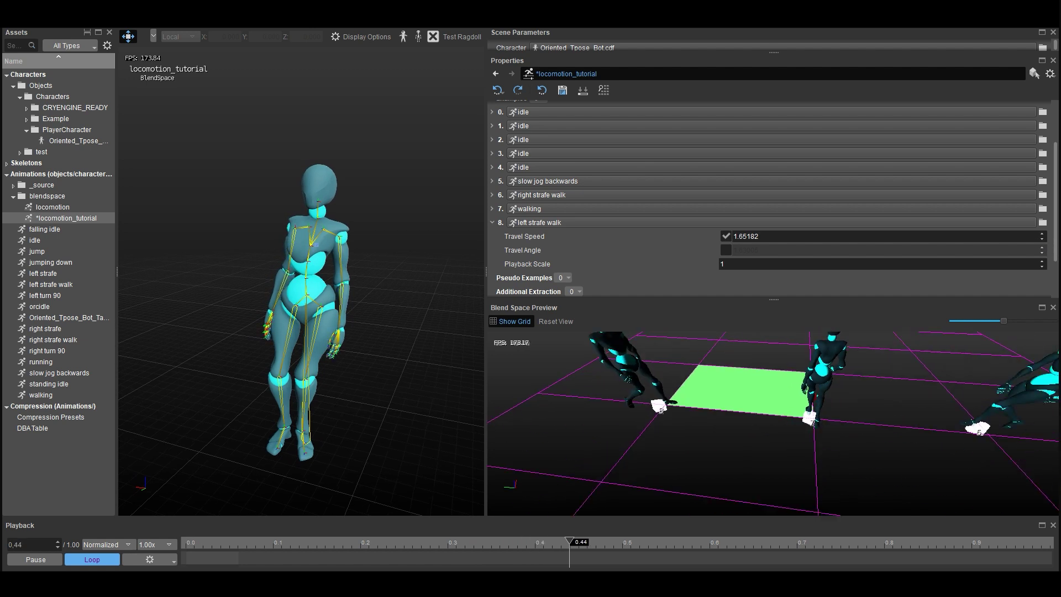
click(492, 221)
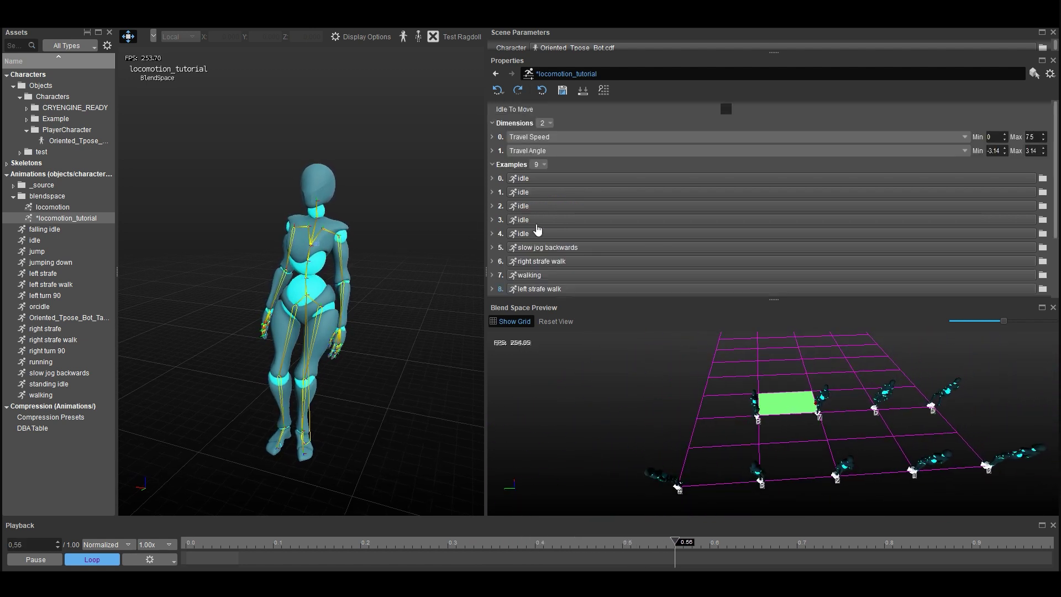
- Add example 9 as slow jog backwards with travel angle 3.14
click(540, 159)
click(544, 188)
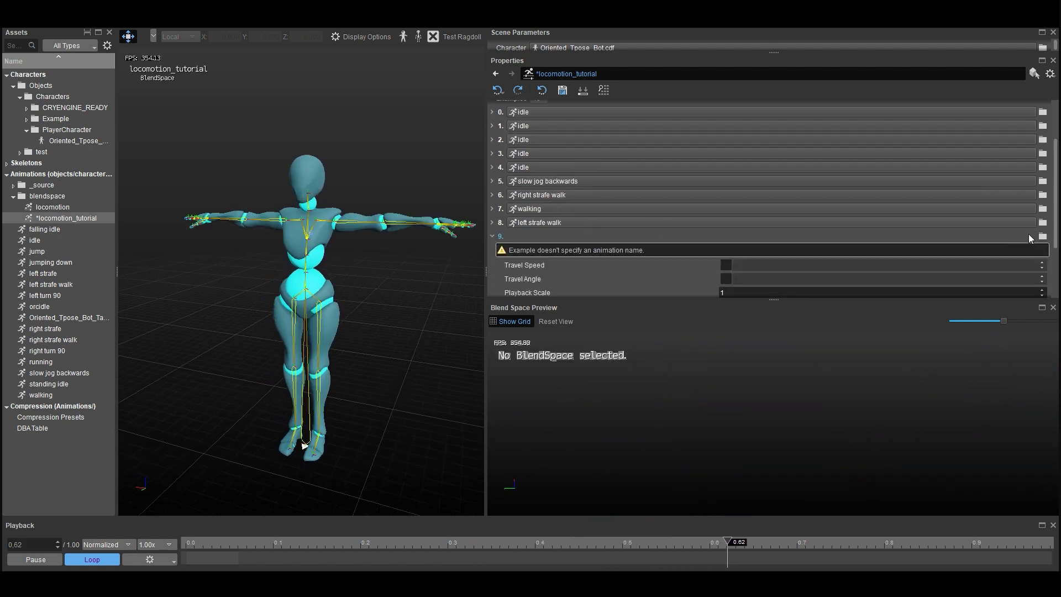
click(1043, 238)
scroll(547, 364, down, 1)
double_click(558, 350)
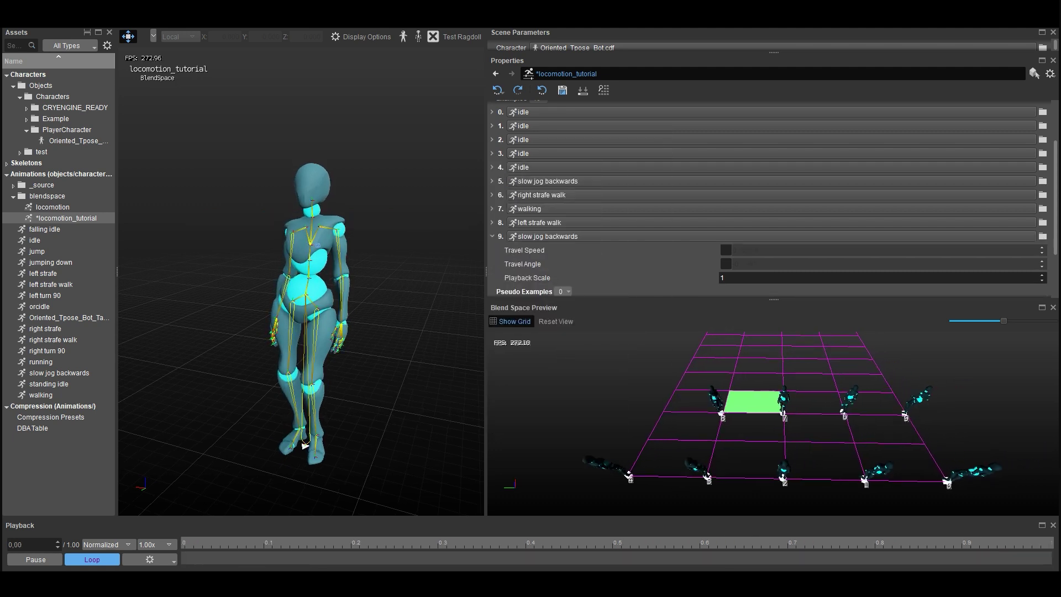
click(727, 265)
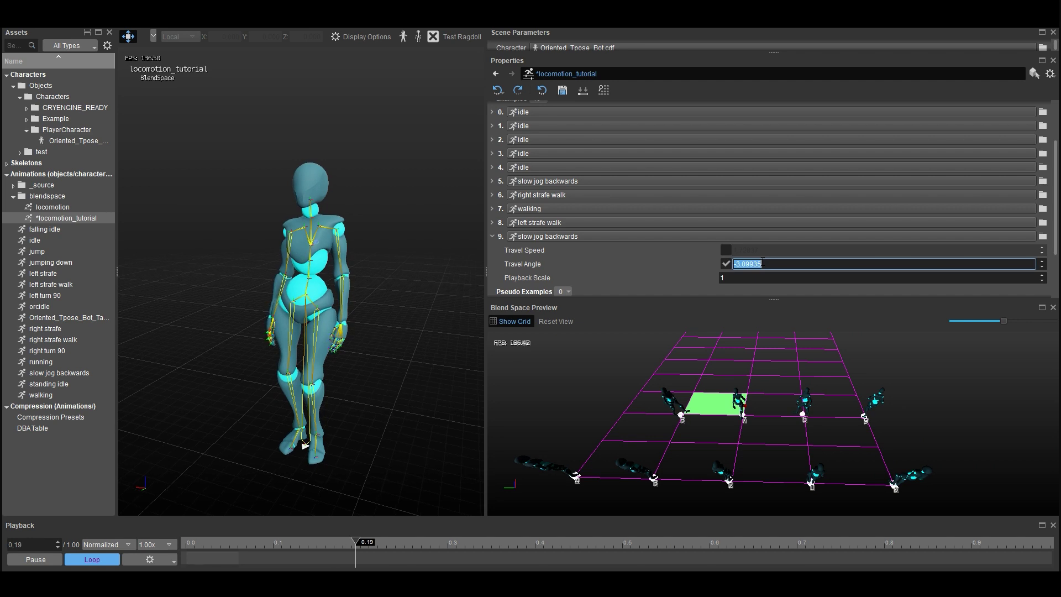
text(3.14)
key(Return)
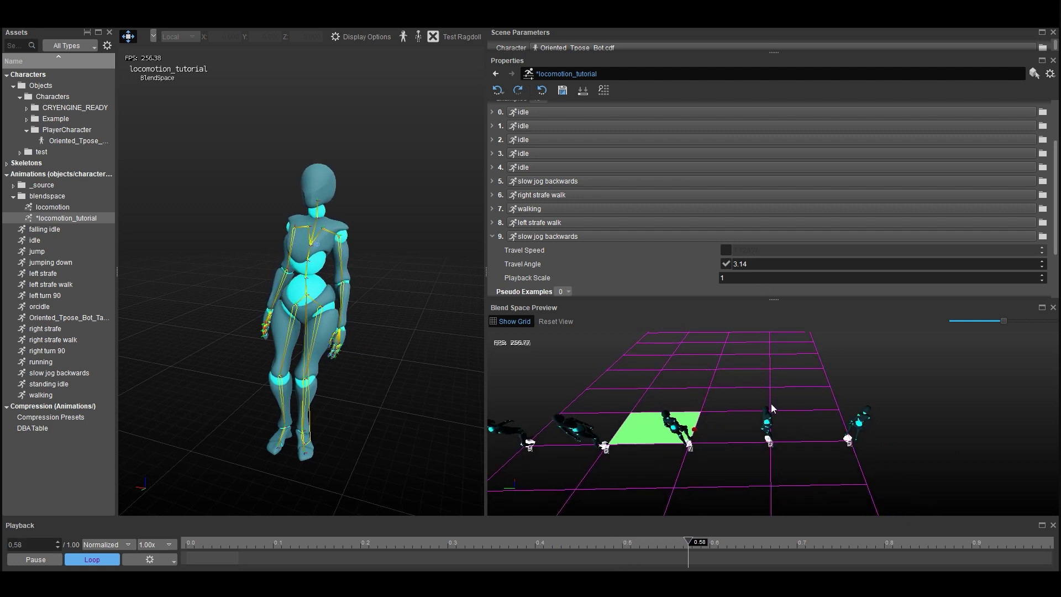
- Add example 10 and assign the right strafe animation to it
click(492, 236)
scroll(524, 179, up, 2)
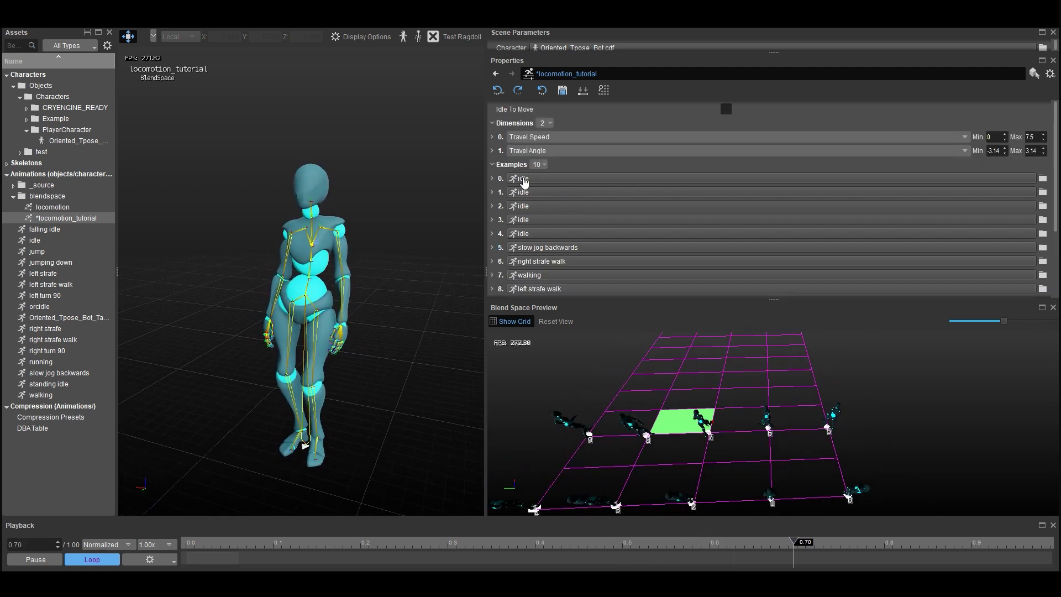
click(539, 164)
click(547, 188)
scroll(562, 224, down, 5)
scroll(669, 209, up, 4)
scroll(982, 228, down, 3)
click(1042, 216)
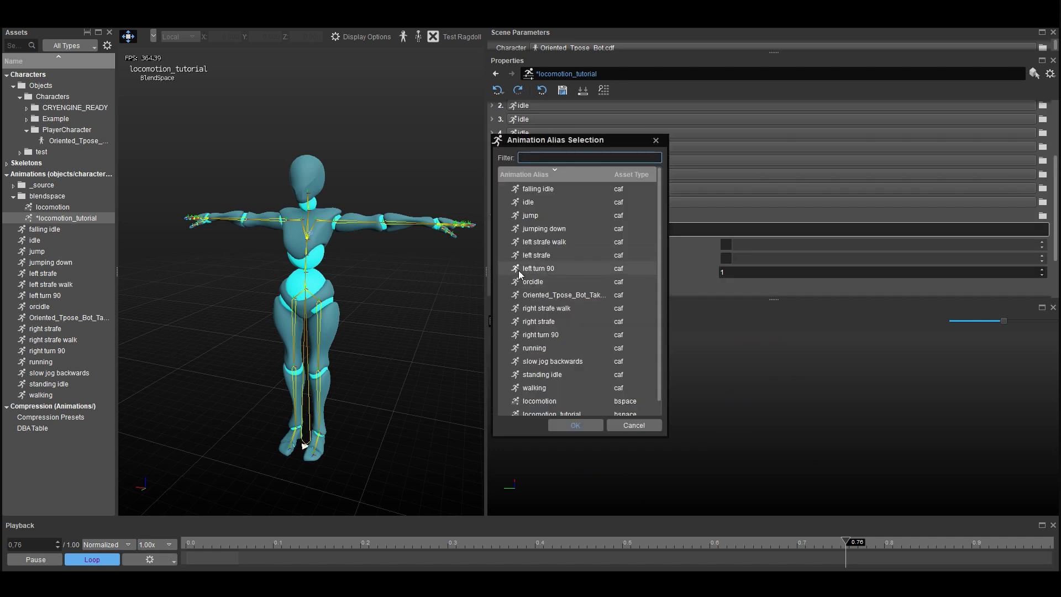
double_click(558, 319)
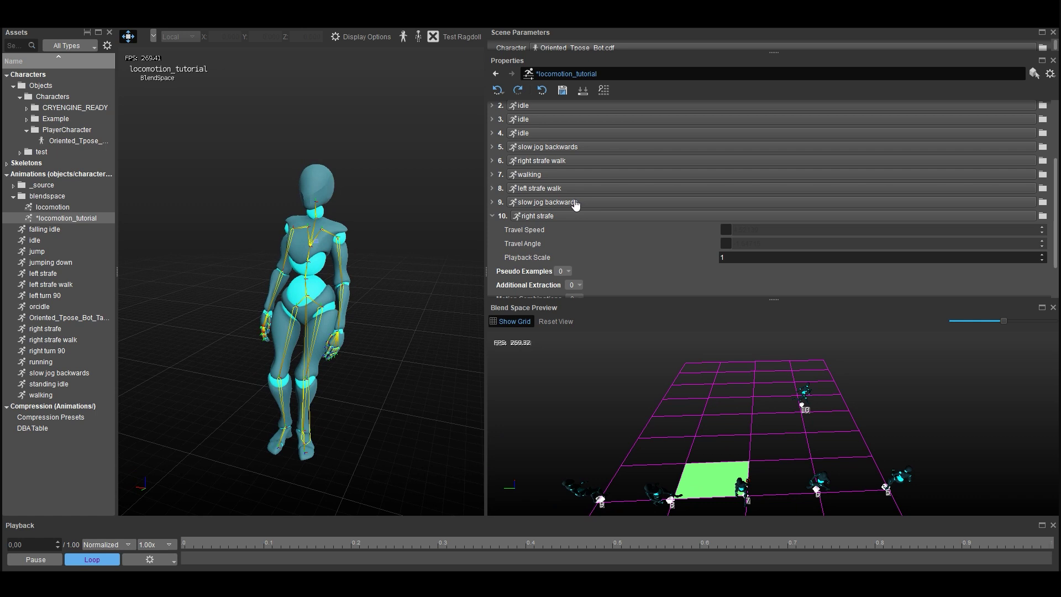
- Add example 11 as running, enabling travel speed and angle with speed about 5.12
scroll(551, 158, up, 3)
scroll(553, 174, down, 4)
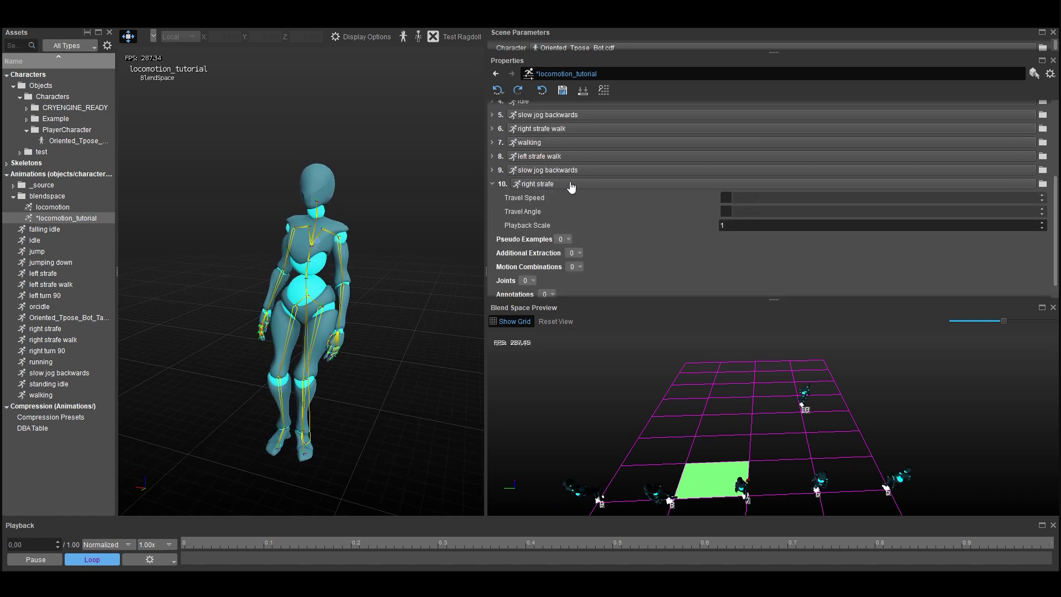
scroll(569, 177, up, 4)
click(540, 164)
scroll(597, 237, down, 4)
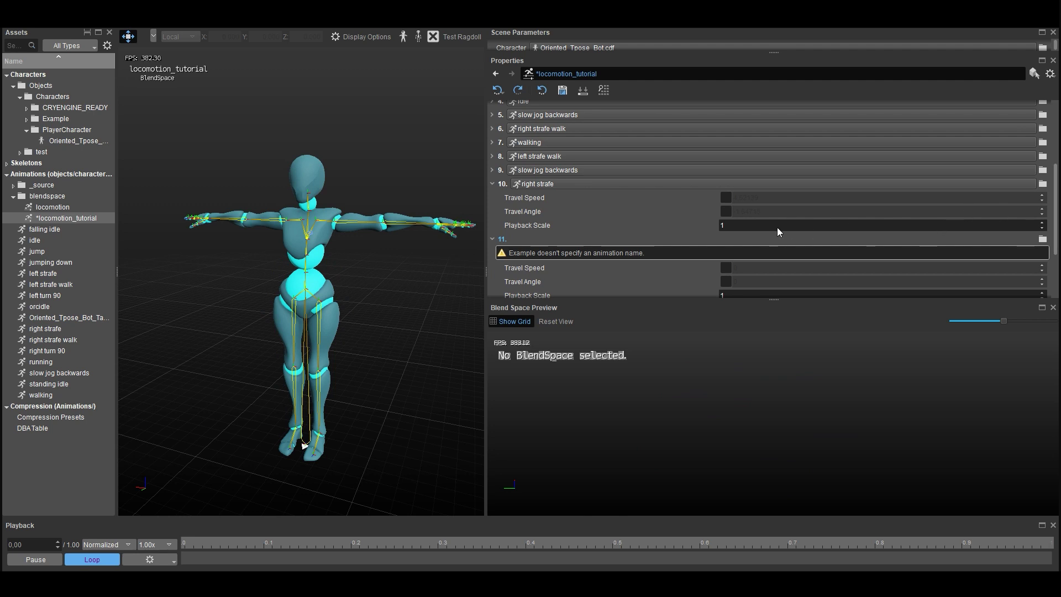
scroll(889, 245, down, 2)
click(1043, 173)
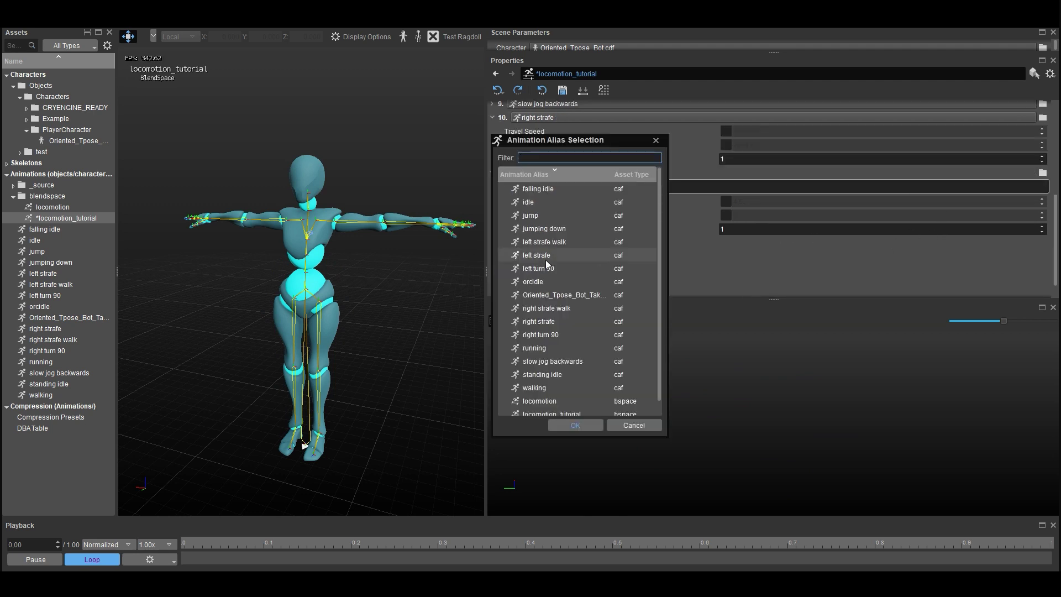
scroll(545, 276, down, 1)
double_click(545, 333)
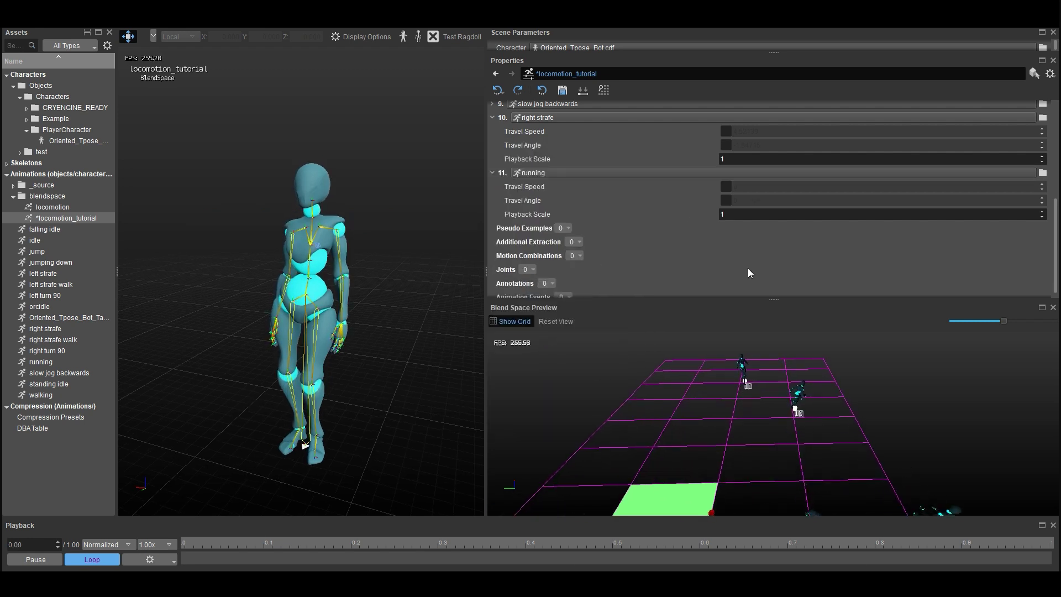
click(725, 186)
click(725, 200)
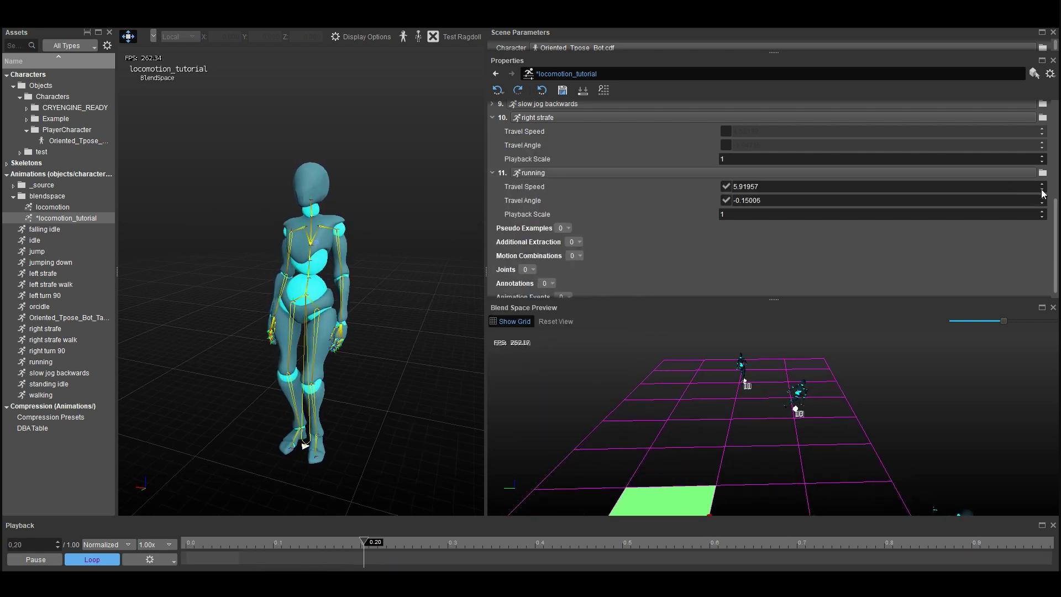
drag(1043, 192, 1047, 206)
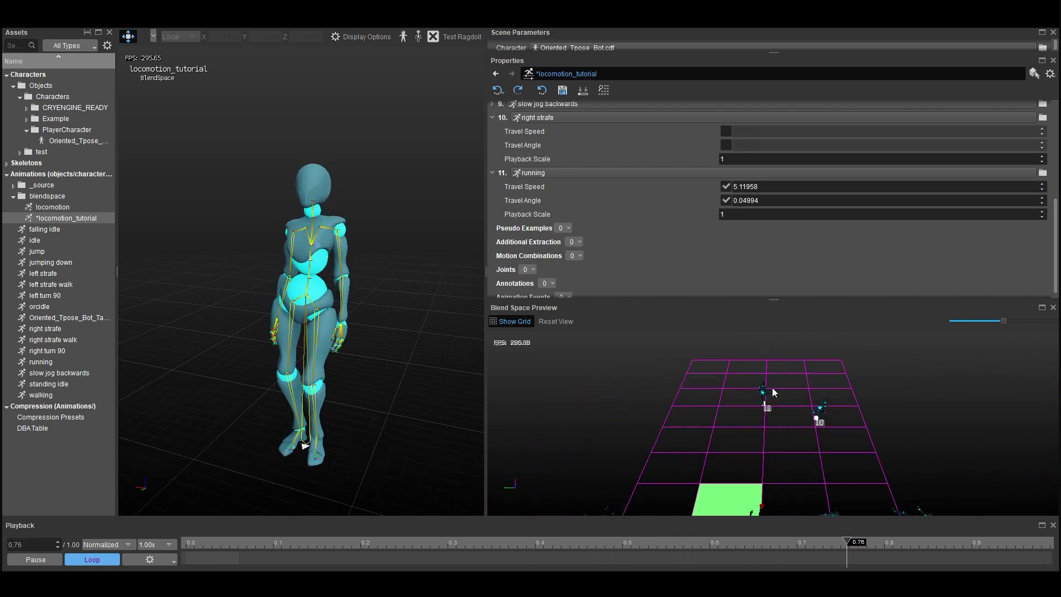
- Enable right strafe's speed and angle values and tilt the preview over the grid
click(726, 145)
scroll(529, 188, up, 2)
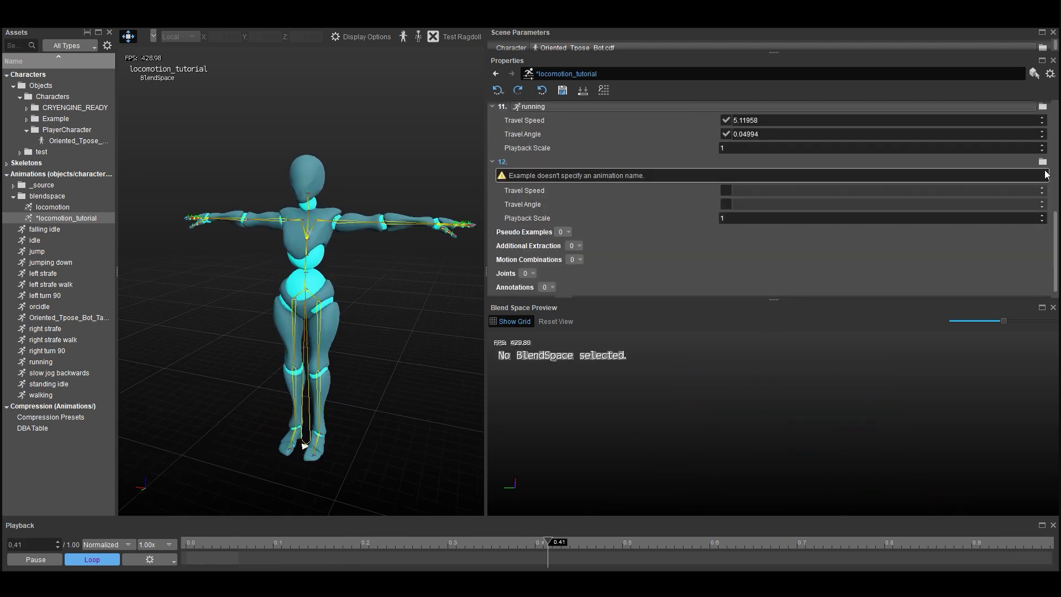
middle_drag(860, 467, 860, 420)
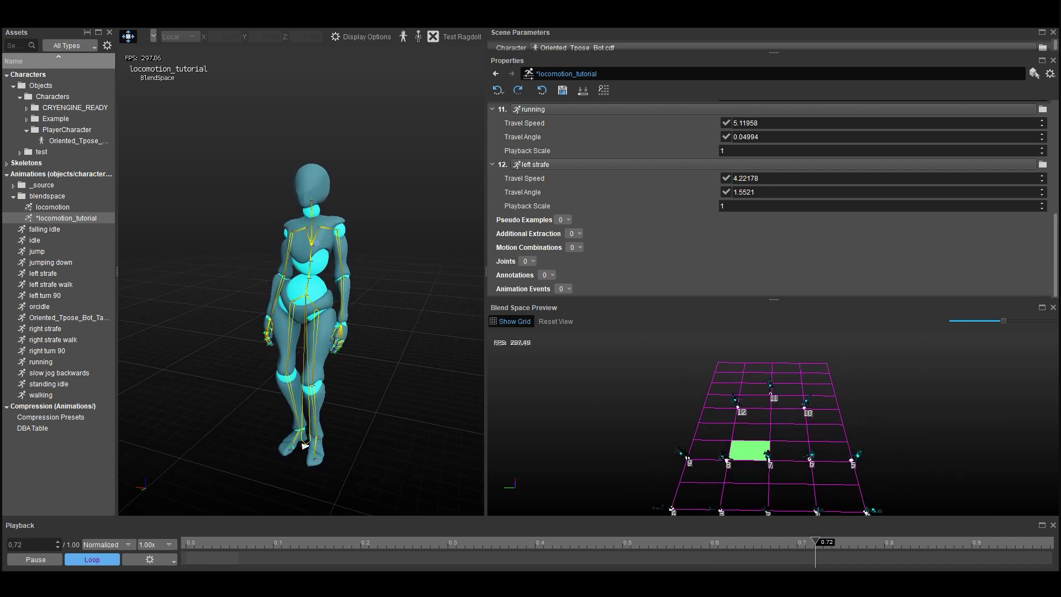
scroll(718, 206, up, 2)
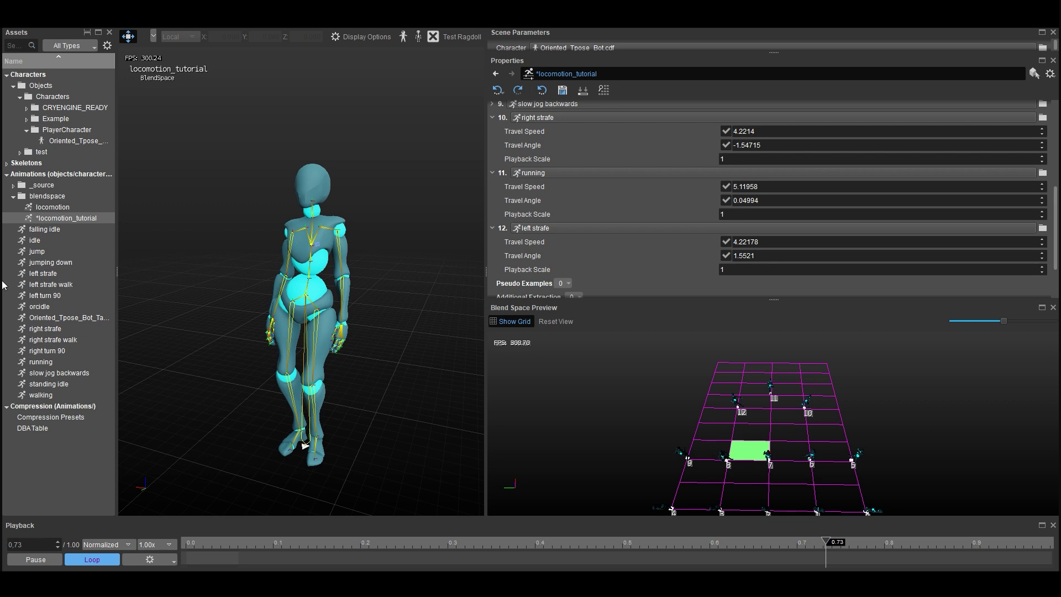
- Save locomotion_tutorial from the Assets context menu, close the Character Tool, and reopen it
right_click(61, 217)
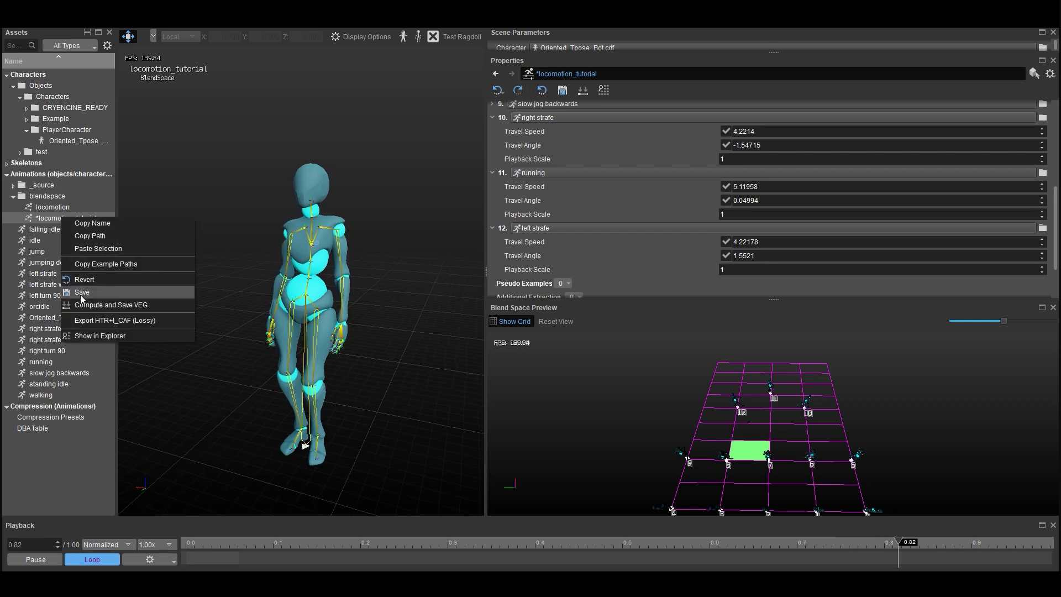
click(80, 293)
right_click(54, 219)
click(81, 285)
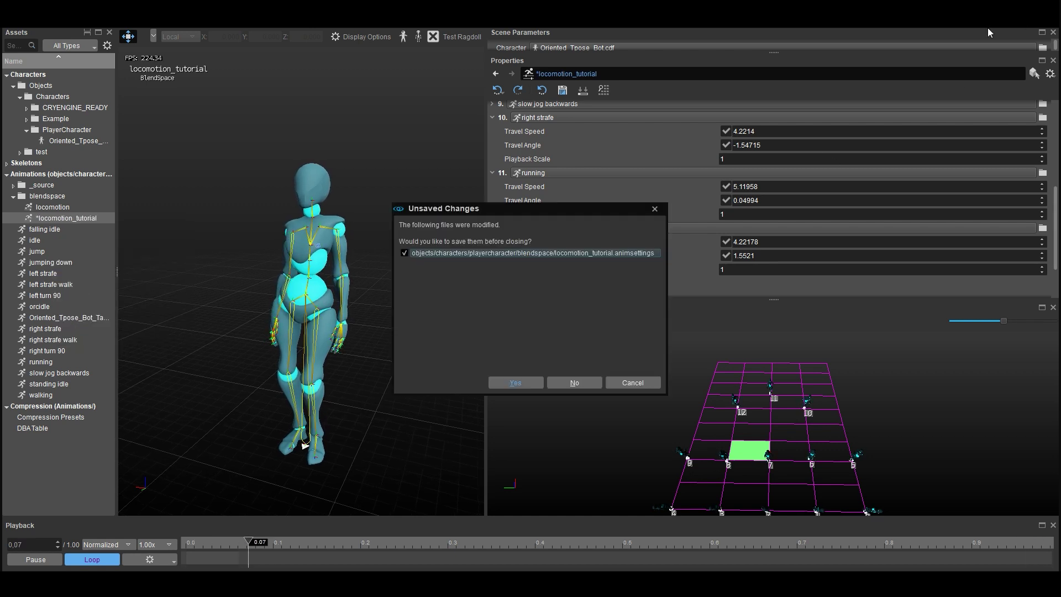
click(519, 383)
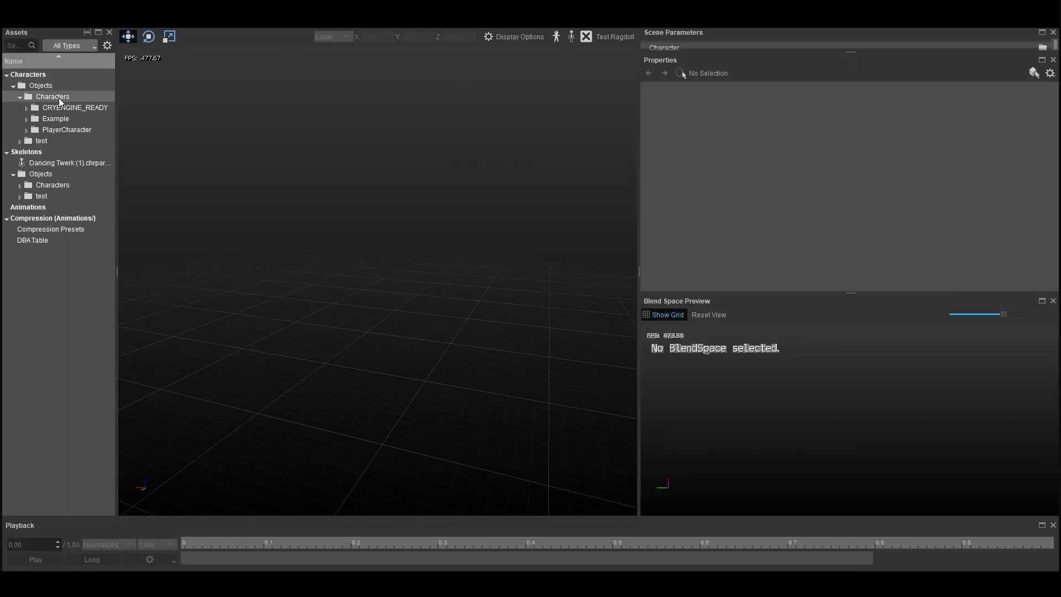
click(50, 262)
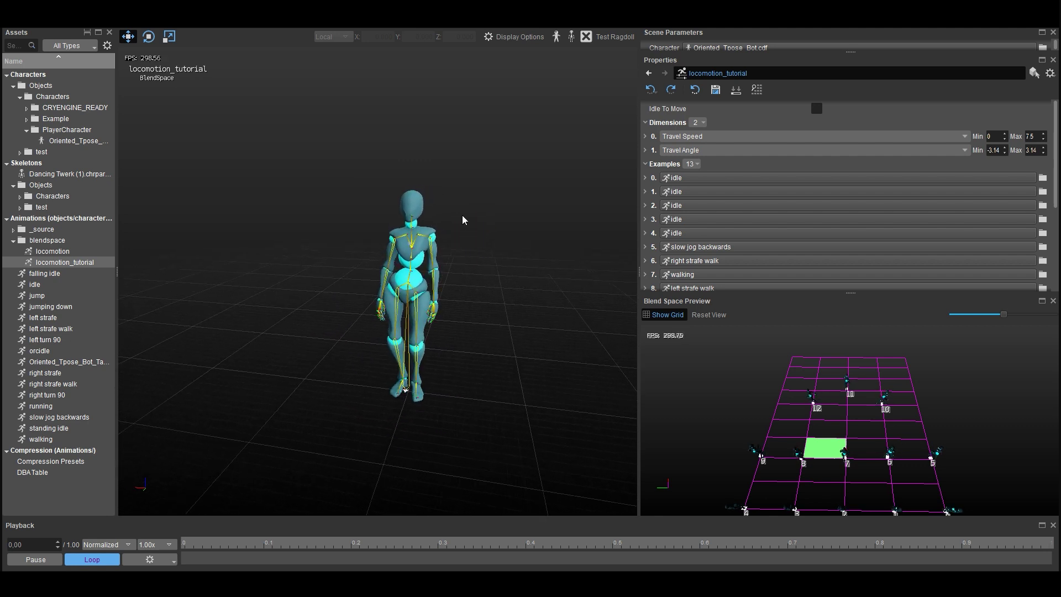
- Add annotation 0 as a four-point quad, then open the locomotion blend space for reference
scroll(712, 190, down, 3)
scroll(712, 191, up, 2)
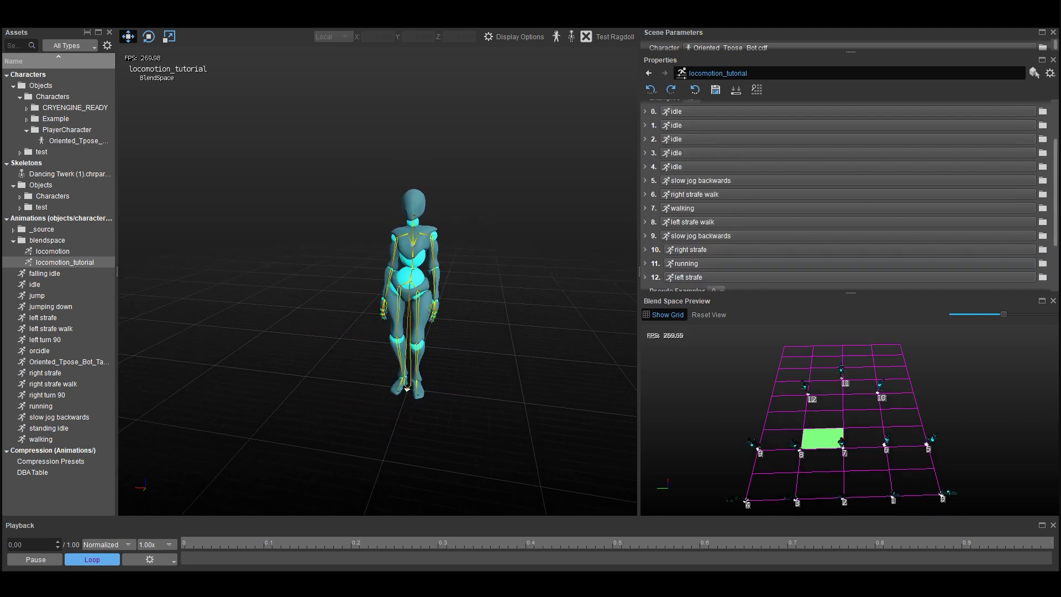
scroll(689, 247, down, 3)
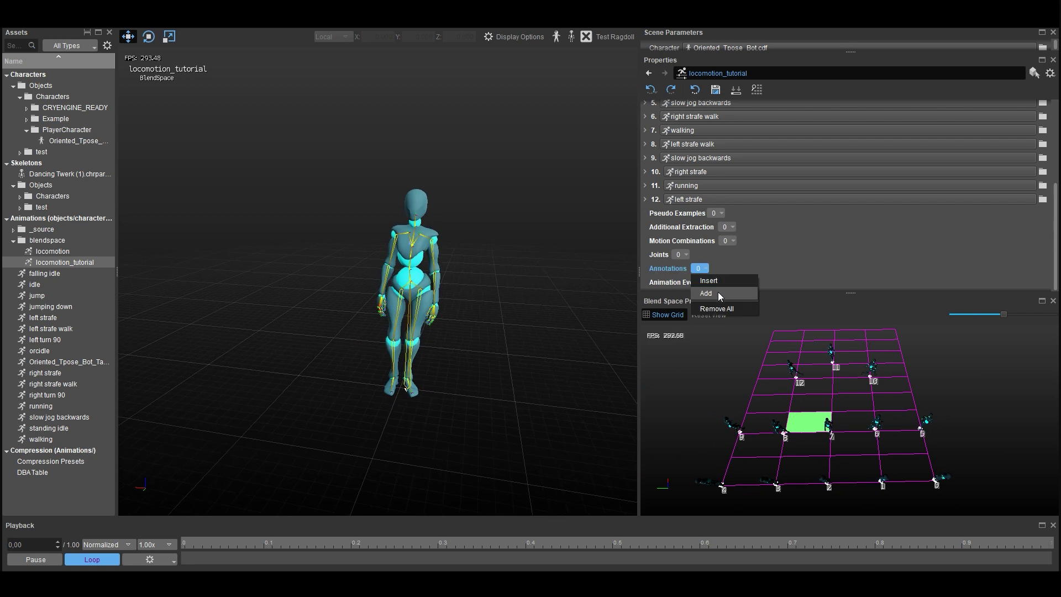
click(718, 291)
click(685, 241)
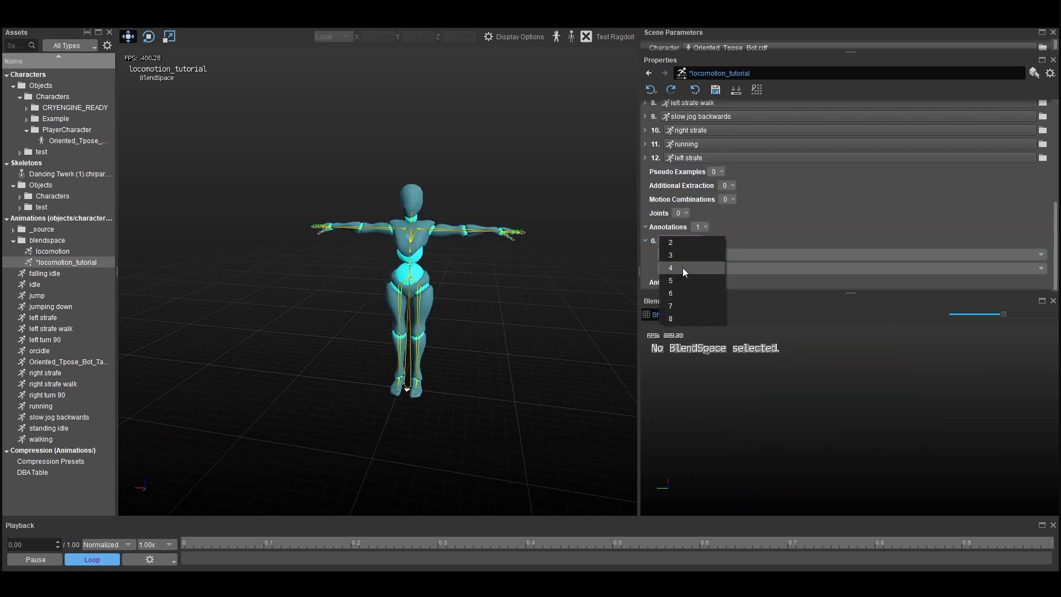
click(682, 267)
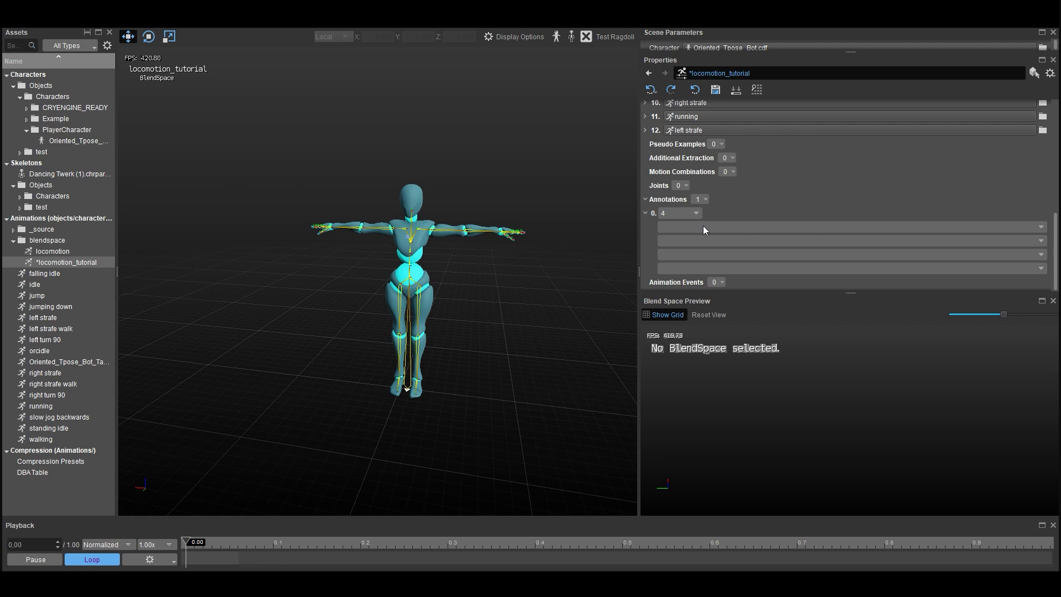
click(83, 253)
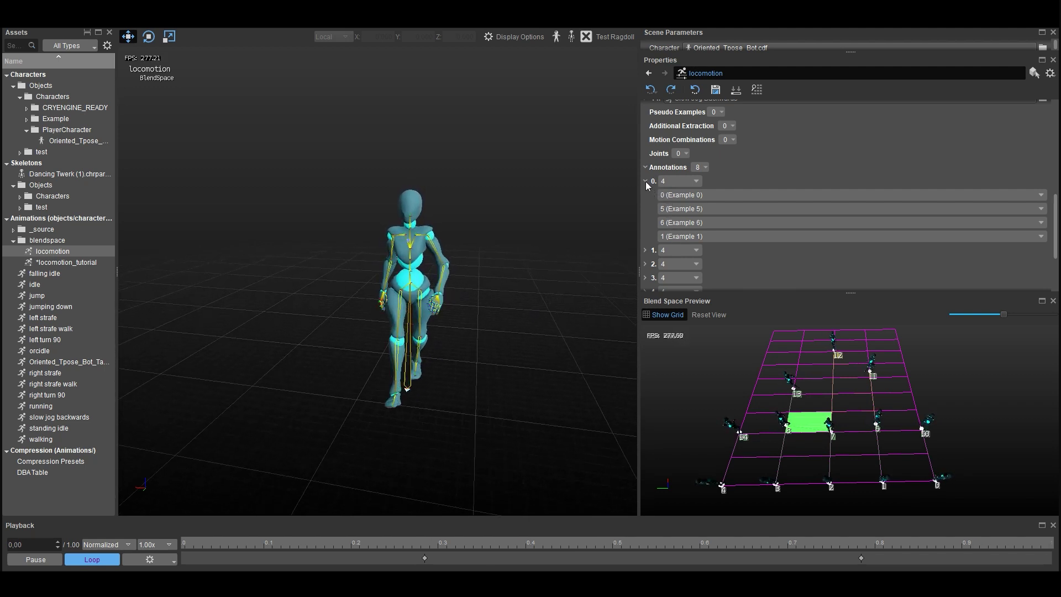
- Back in locomotion_tutorial, set the first quad's corners to examples 0, 5, 6 and 1
click(85, 263)
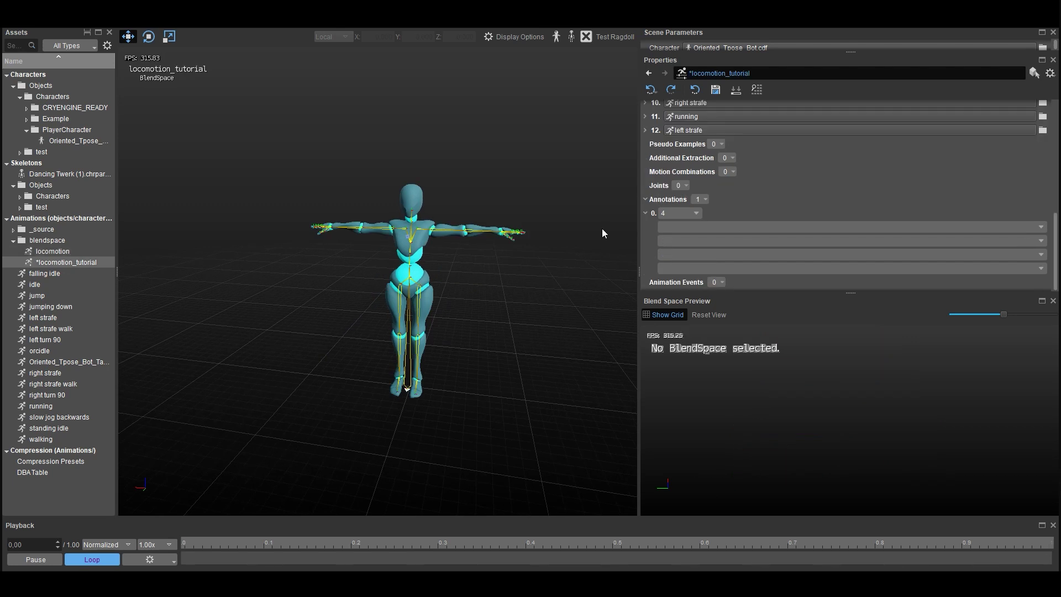
click(715, 228)
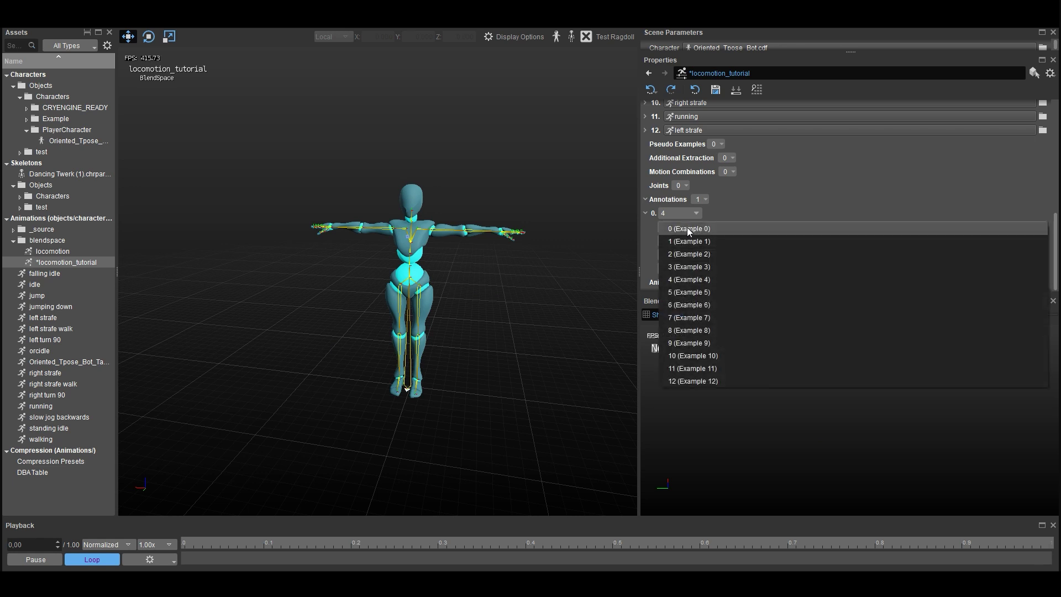
click(689, 231)
click(681, 294)
click(674, 267)
click(678, 285)
click(678, 270)
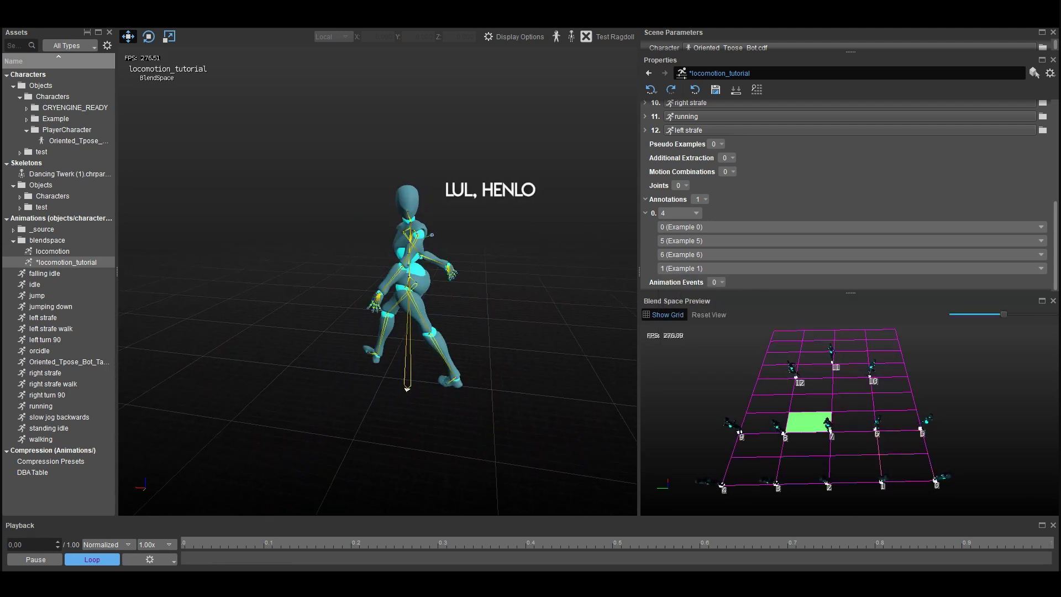
- Add the second and third annotations and make annotation 2 a four-corner quad
click(700, 199)
click(712, 224)
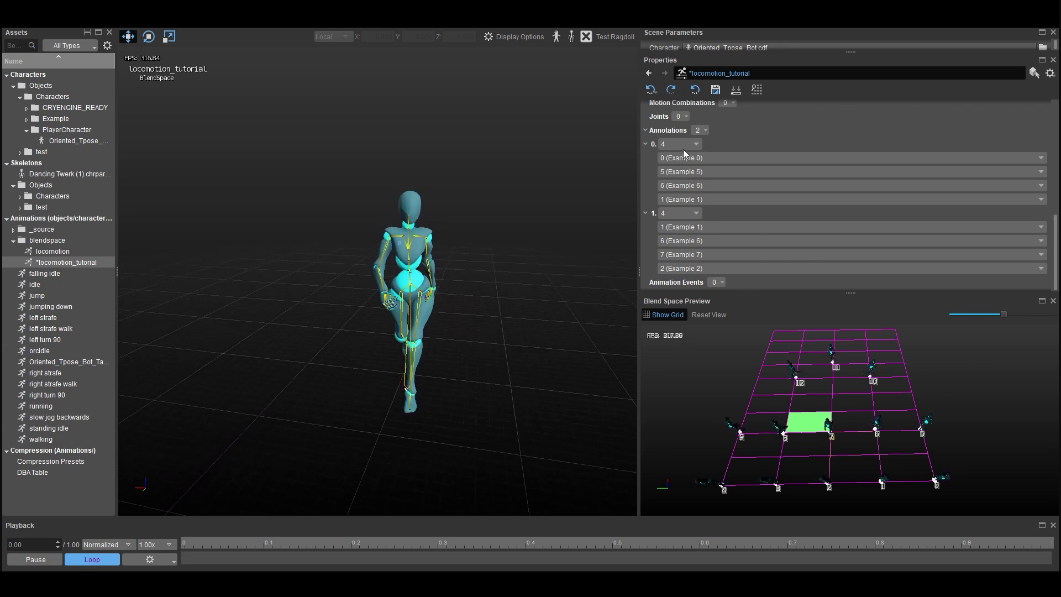
click(705, 130)
click(713, 155)
scroll(699, 229, down, 3)
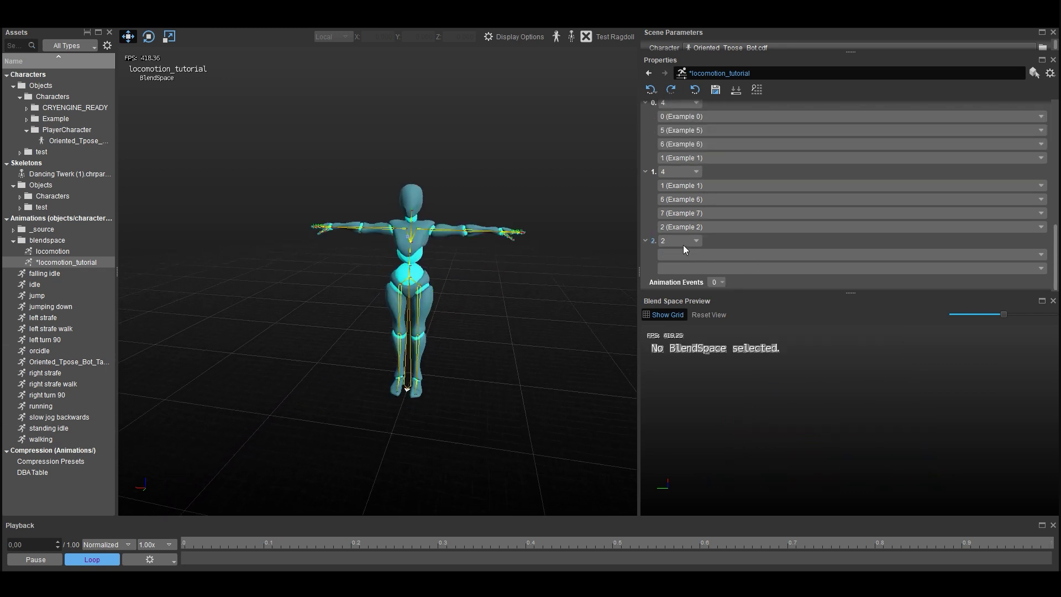
click(684, 243)
click(682, 265)
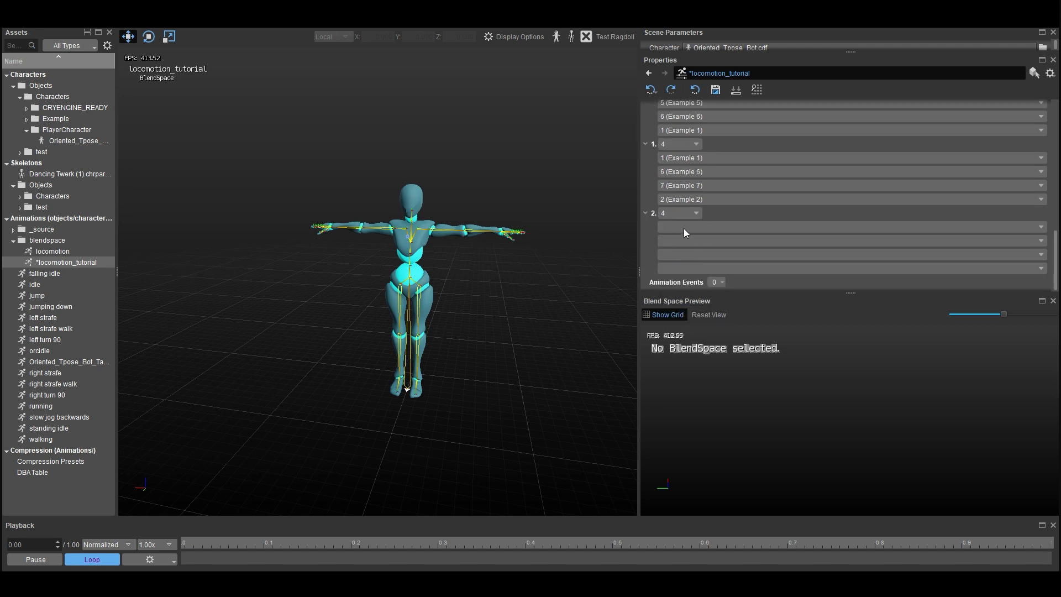
- Set annotation 2's corners to examples 2, 7, 8 and 3
click(685, 228)
click(684, 251)
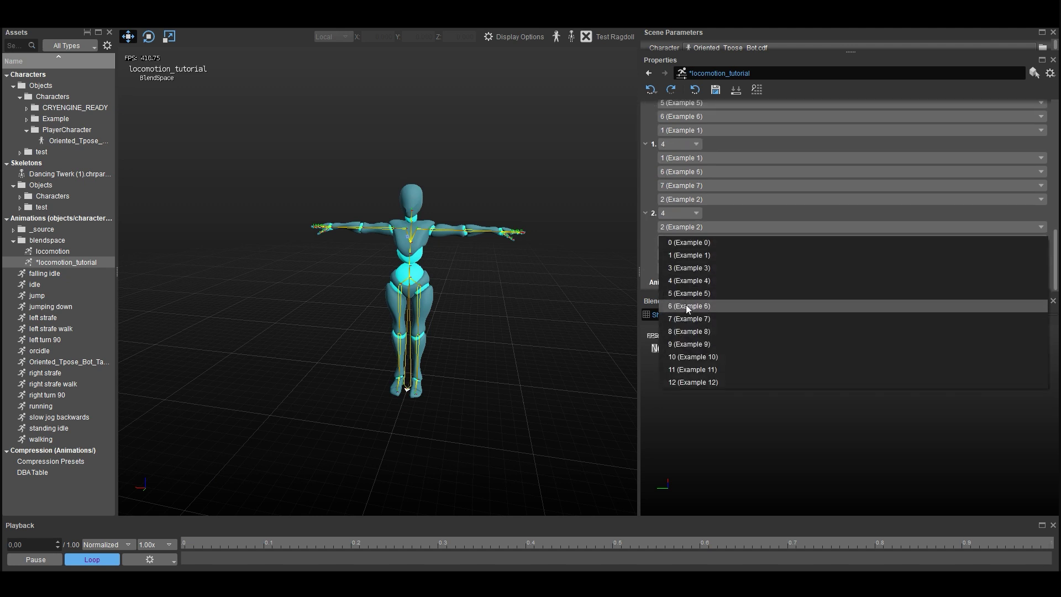
click(688, 318)
click(682, 254)
click(688, 346)
click(684, 269)
click(689, 297)
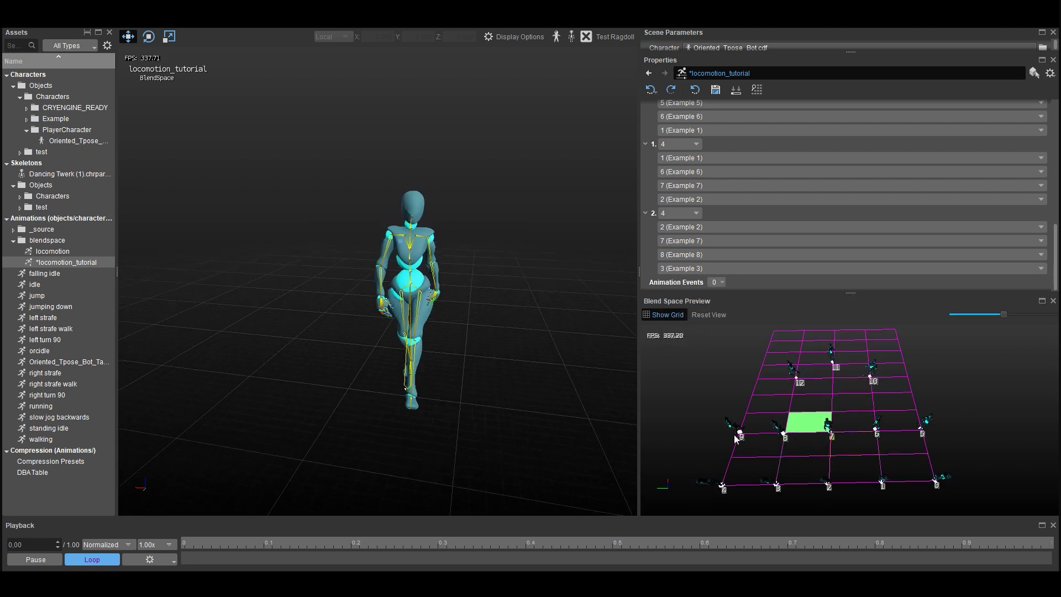
- Add a fourth annotation with four corners and start choosing its examples
scroll(696, 200, up, 3)
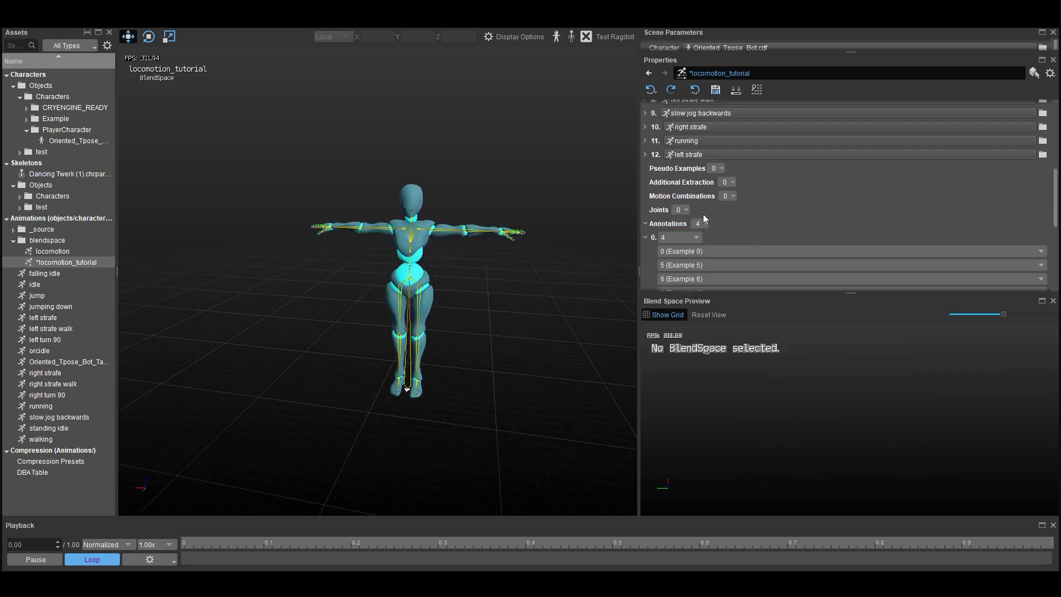
scroll(703, 218, down, 5)
click(702, 213)
click(684, 274)
click(692, 227)
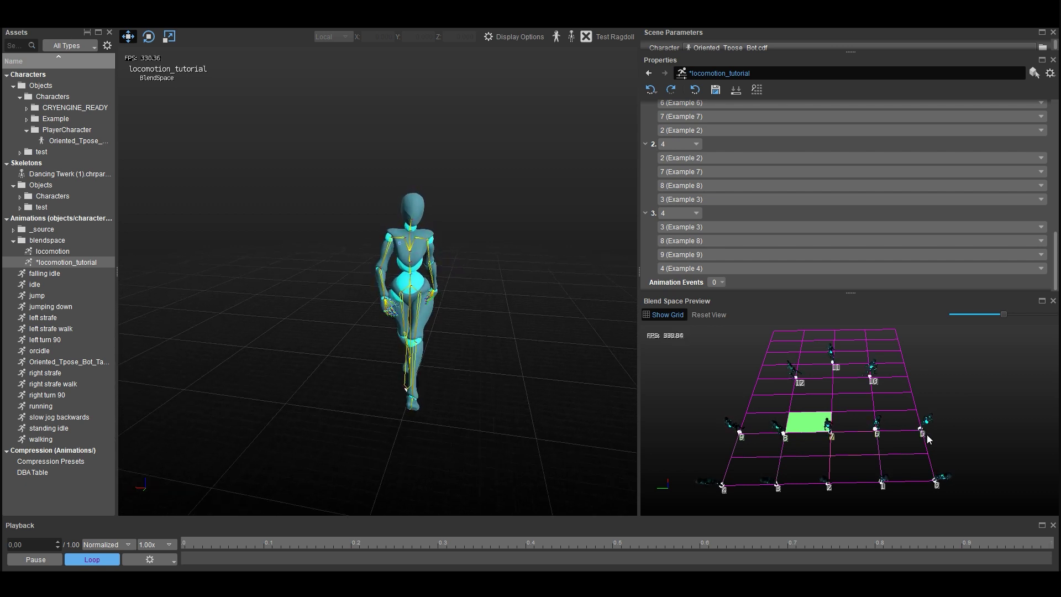
- Add annotation 4 as a triangle joining examples 5, 11 and 6
scroll(734, 186, up, 5)
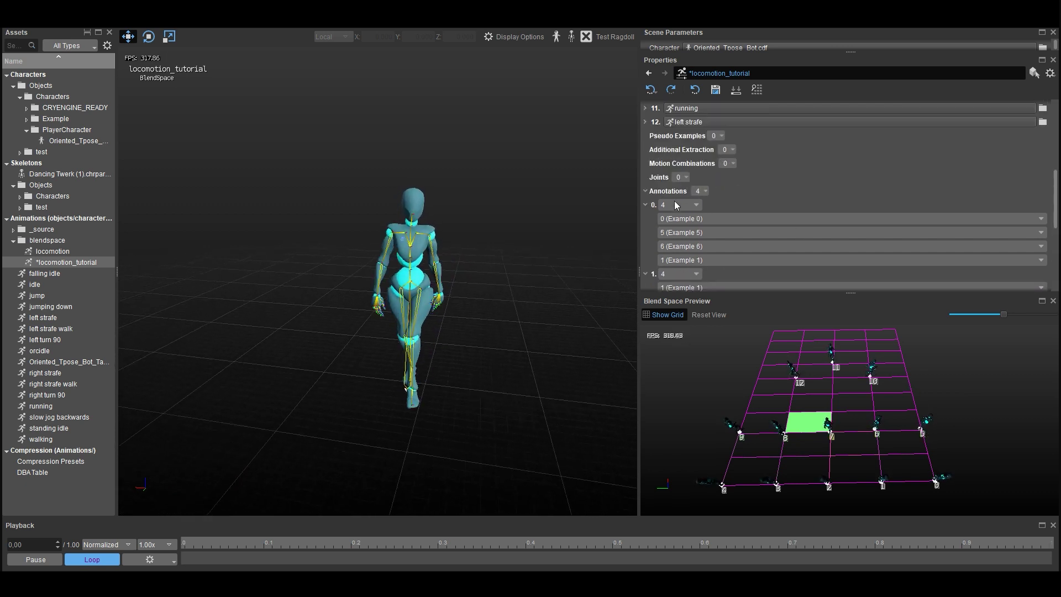
click(703, 216)
scroll(705, 220, down, 5)
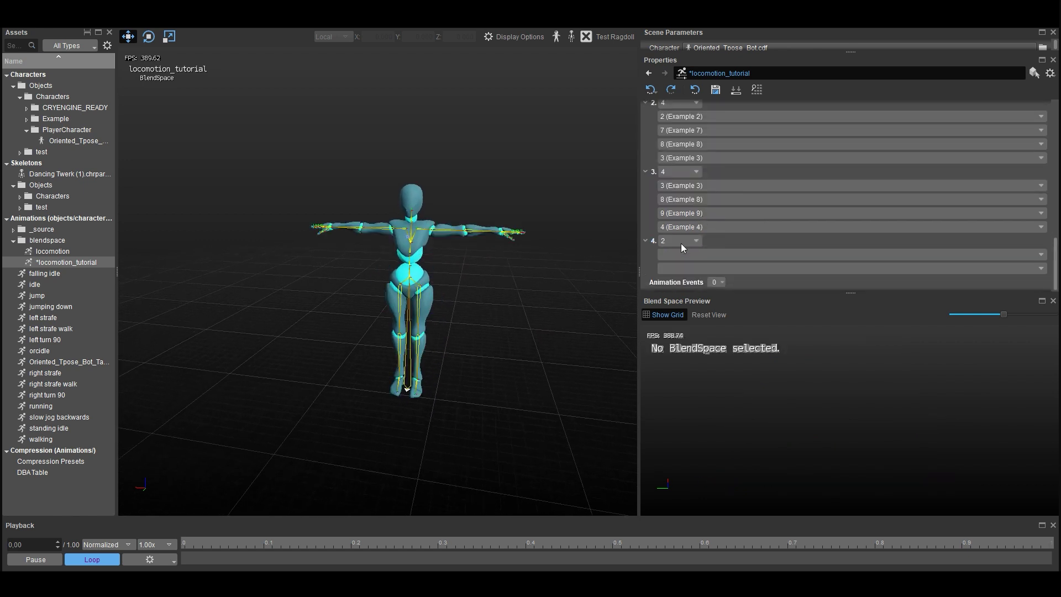
click(680, 243)
scroll(701, 242, down, 1)
click(699, 241)
click(687, 300)
click(686, 243)
click(687, 374)
click(681, 268)
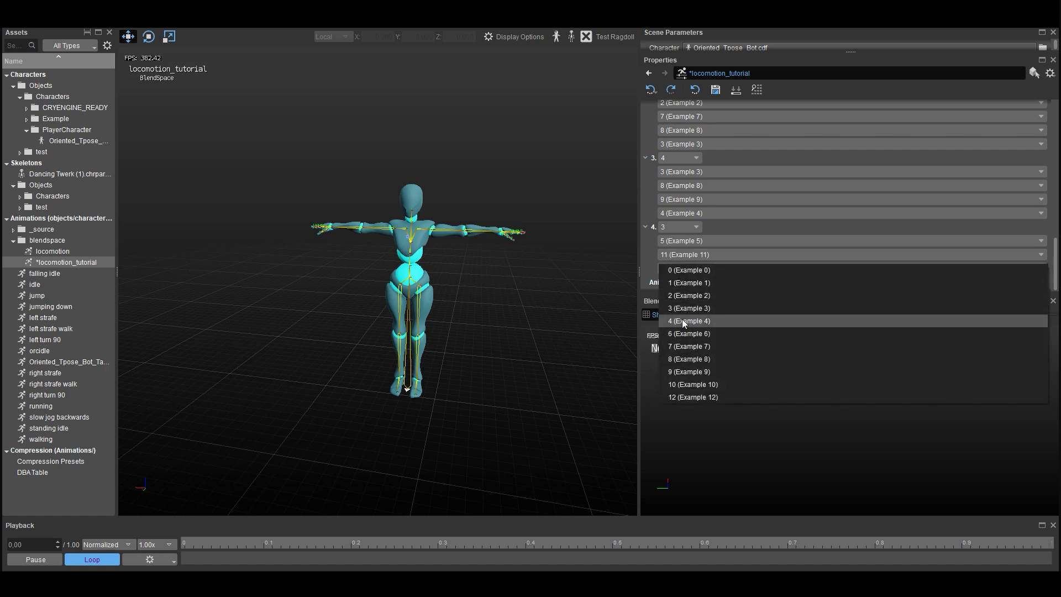
click(682, 333)
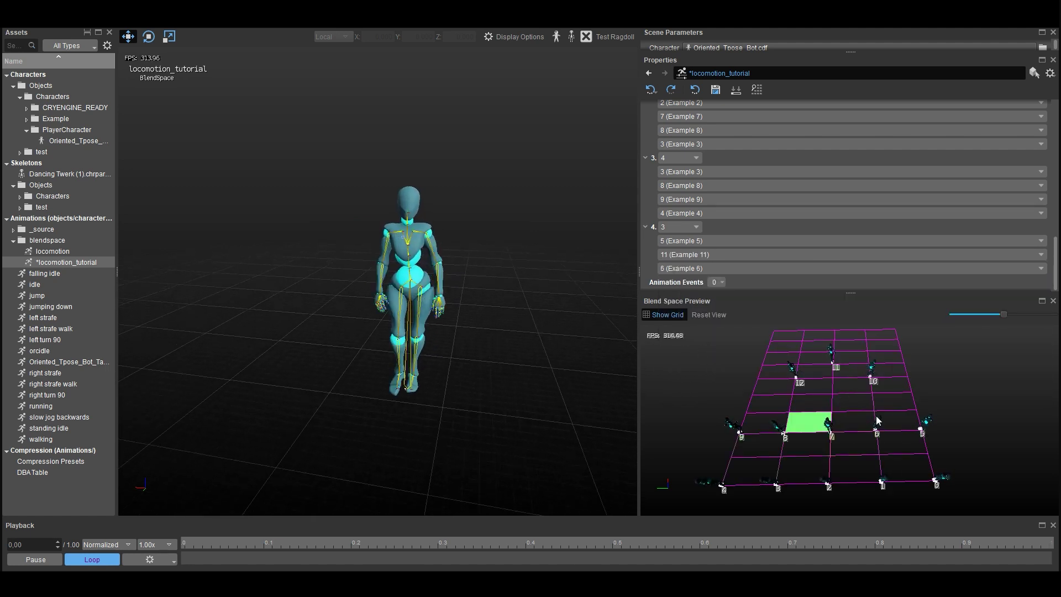
- Add annotation 5 as a four-corner quad of examples 6, 10, 11 and 7
scroll(702, 219, up, 5)
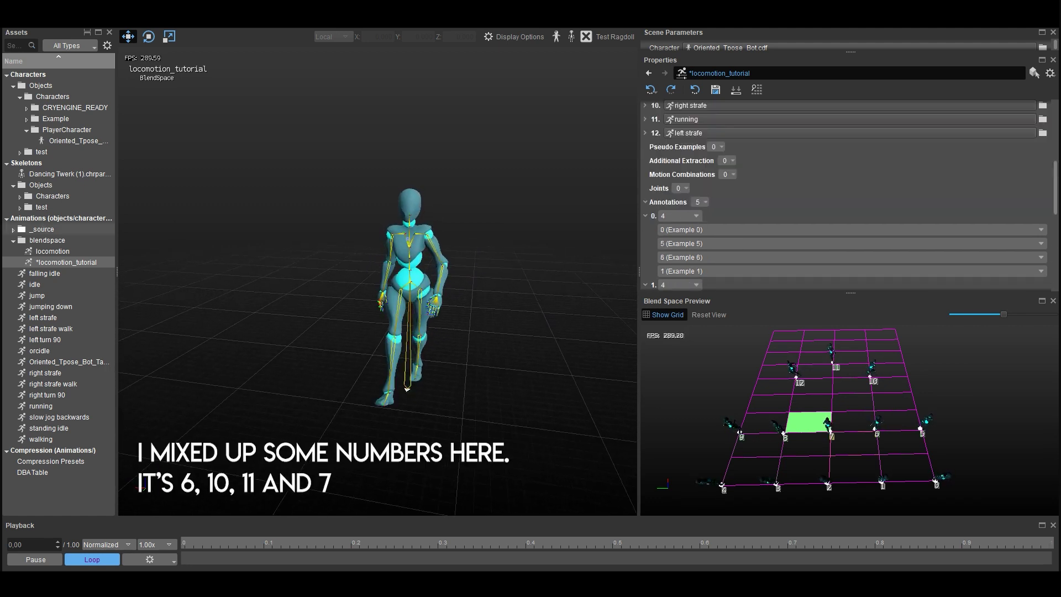
click(706, 202)
click(702, 221)
scroll(703, 227, down, 5)
click(690, 243)
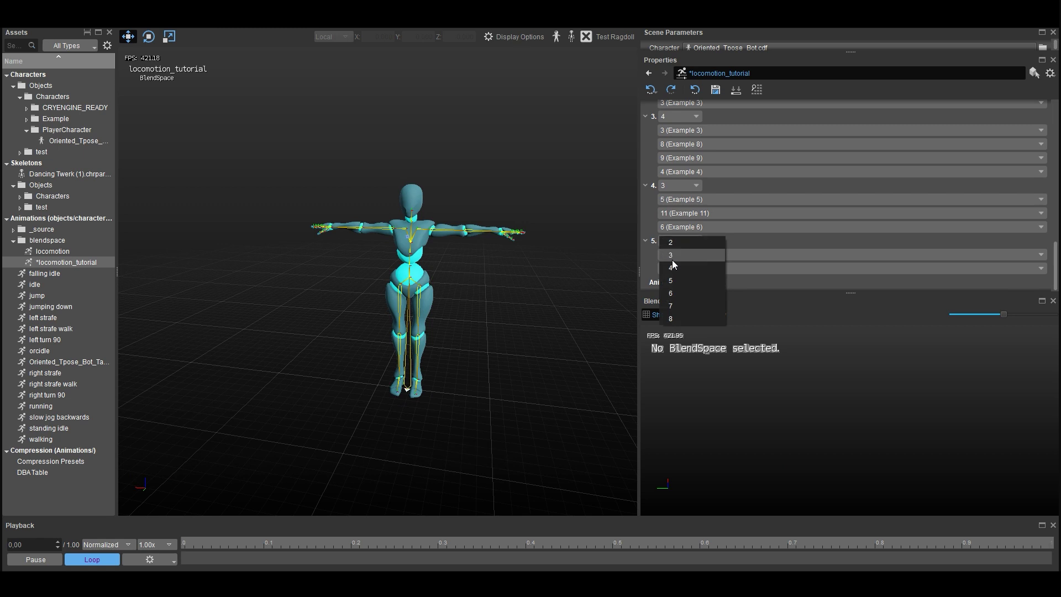
click(675, 292)
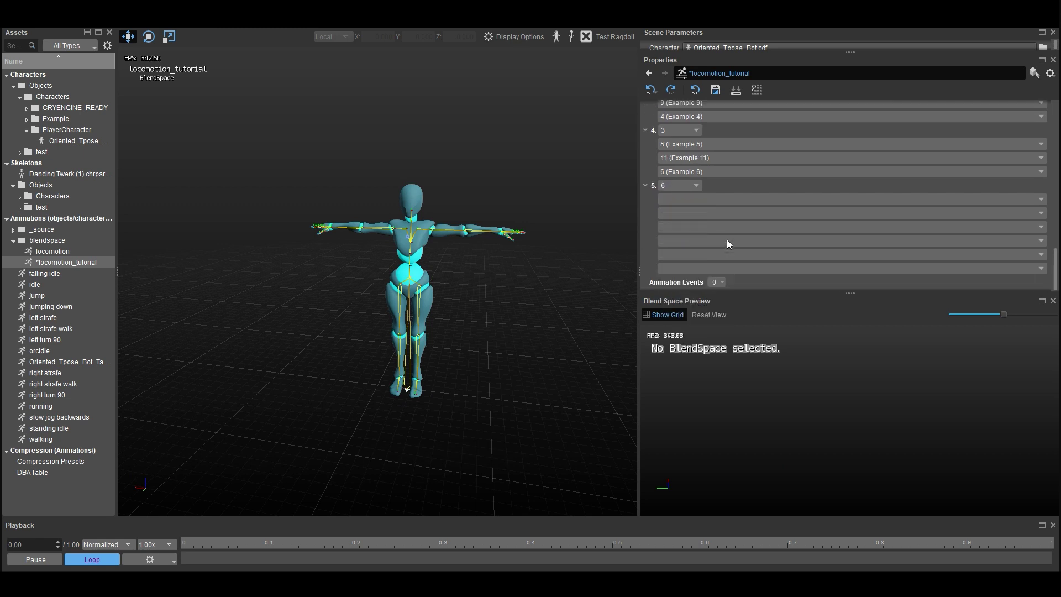
click(679, 190)
click(673, 162)
click(683, 227)
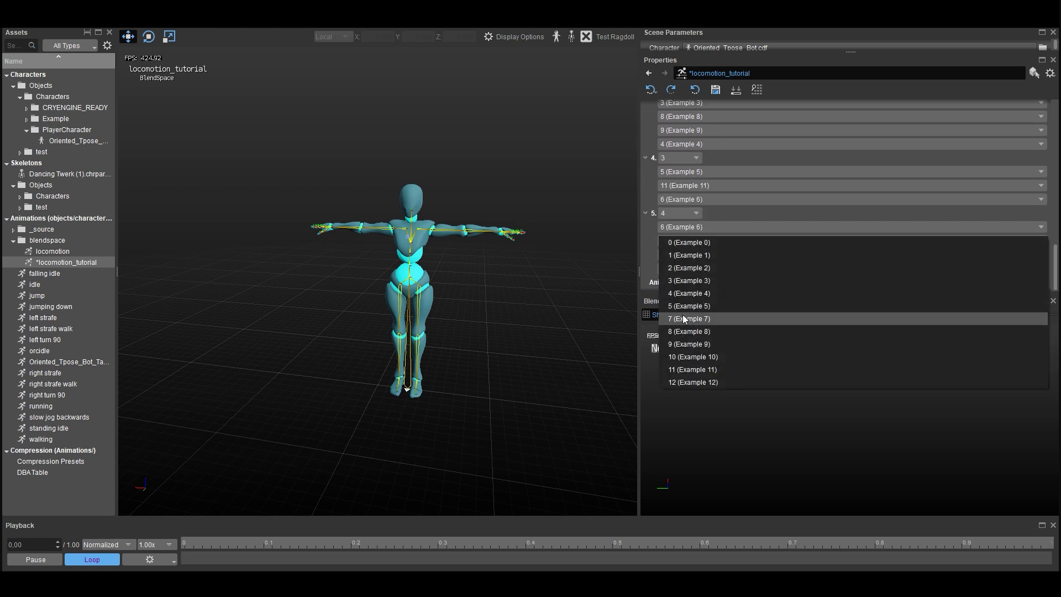
key(Escape)
click(712, 268)
click(713, 331)
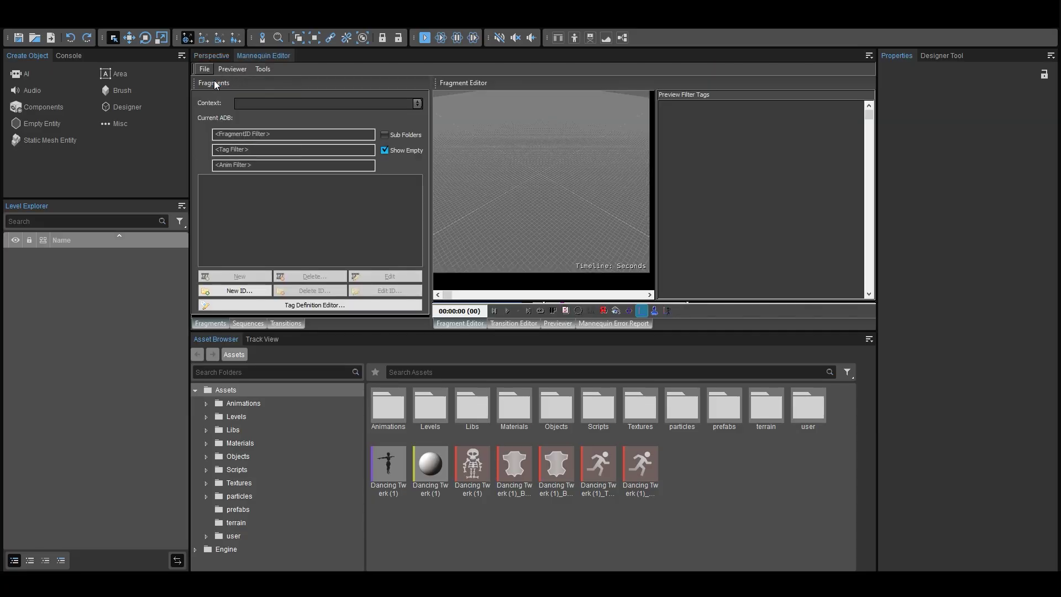
- Load the preview setup and set the Walk <default> fragment's clip animation to locomotion_tutorial
double_click(416, 233)
click(205, 208)
click(243, 218)
double_click(263, 55)
double_click(341, 152)
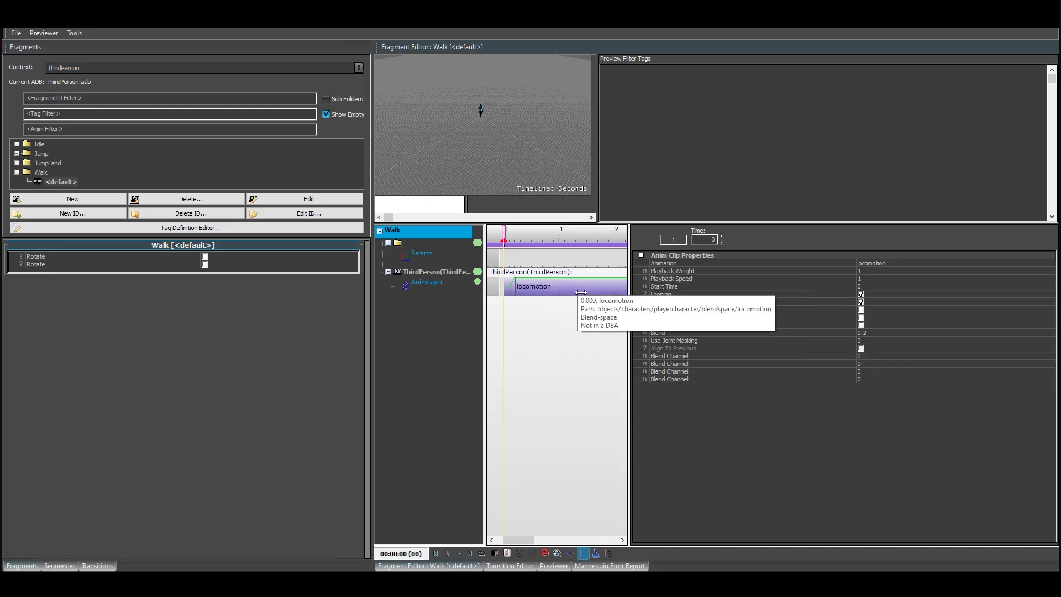
click(663, 263)
click(1051, 263)
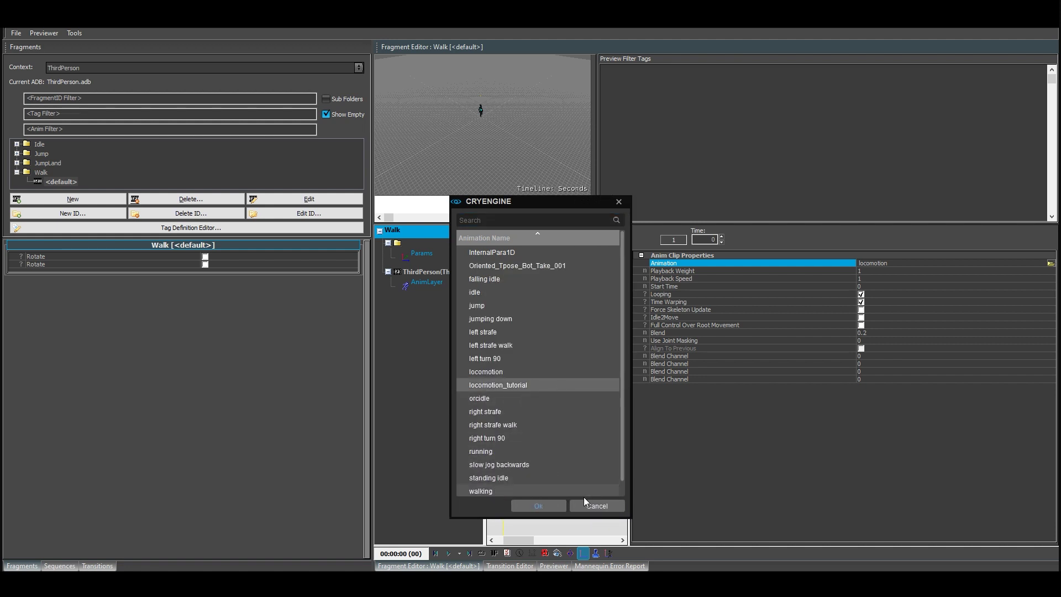
click(556, 506)
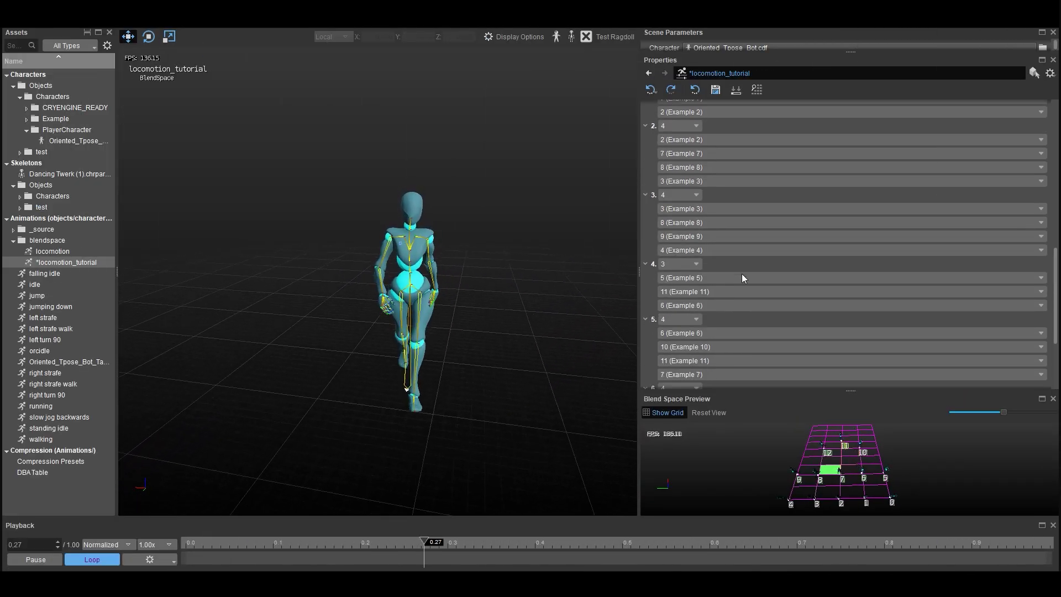
- Add an animation event to locomotion_tutorial and set its type to effect
click(716, 381)
click(735, 400)
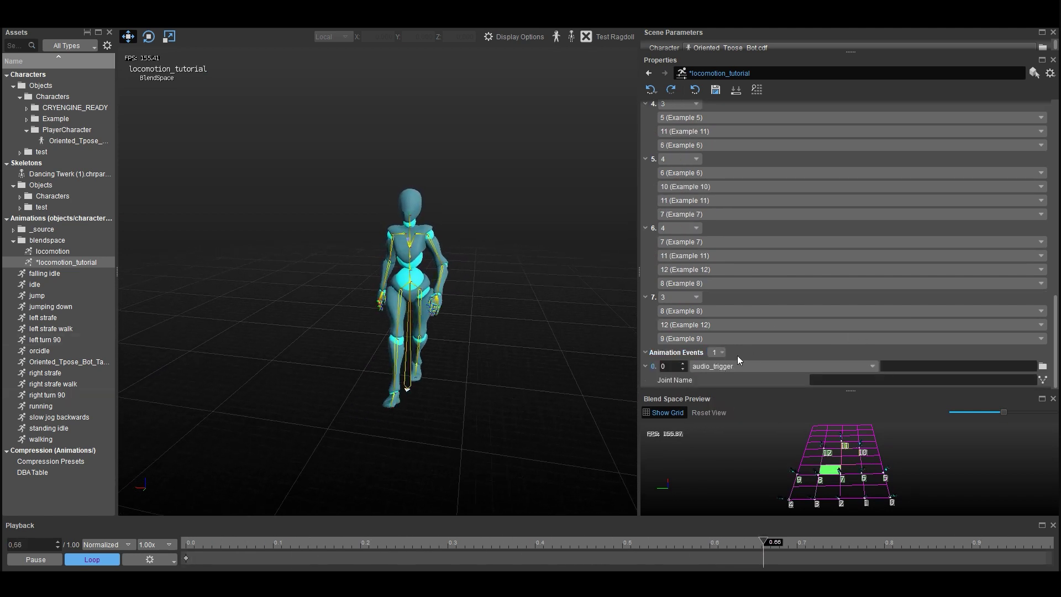
click(753, 366)
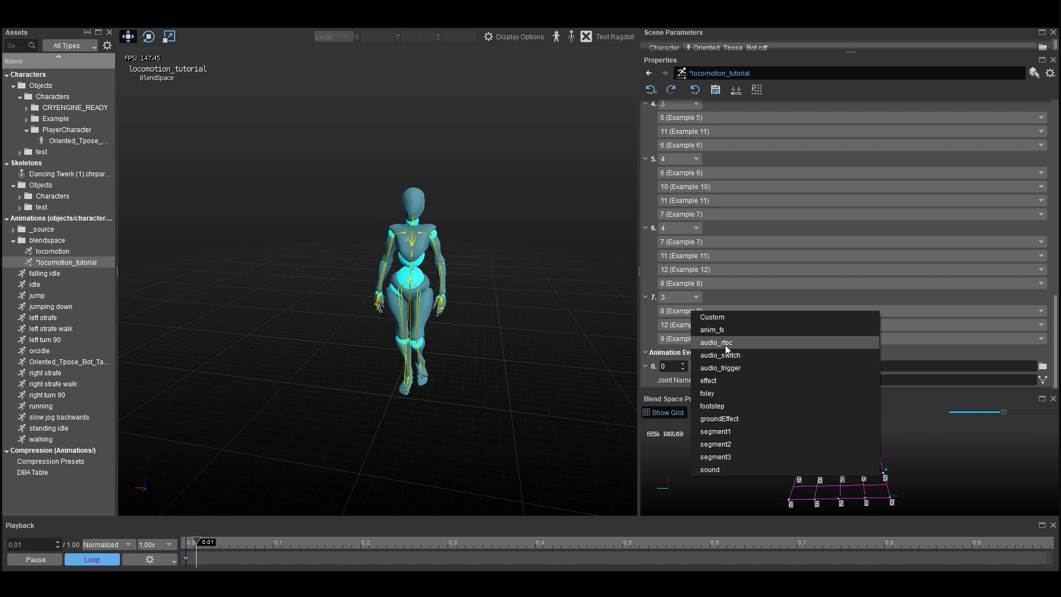
click(743, 380)
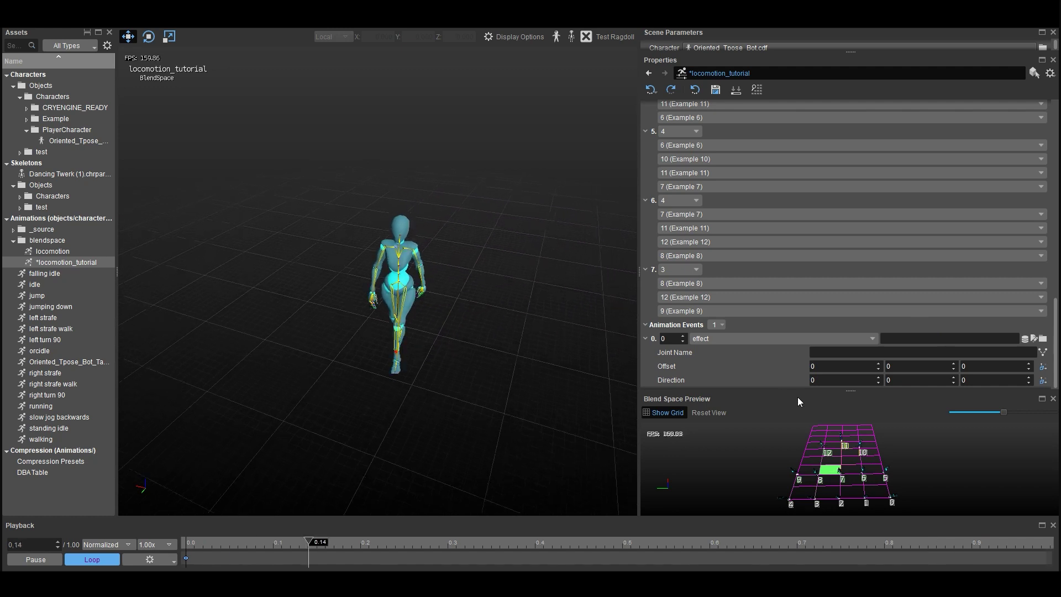
- Dock the Blend Space Preview panel across the top and enlarge it
drag(794, 395, 273, 77)
click(518, 78)
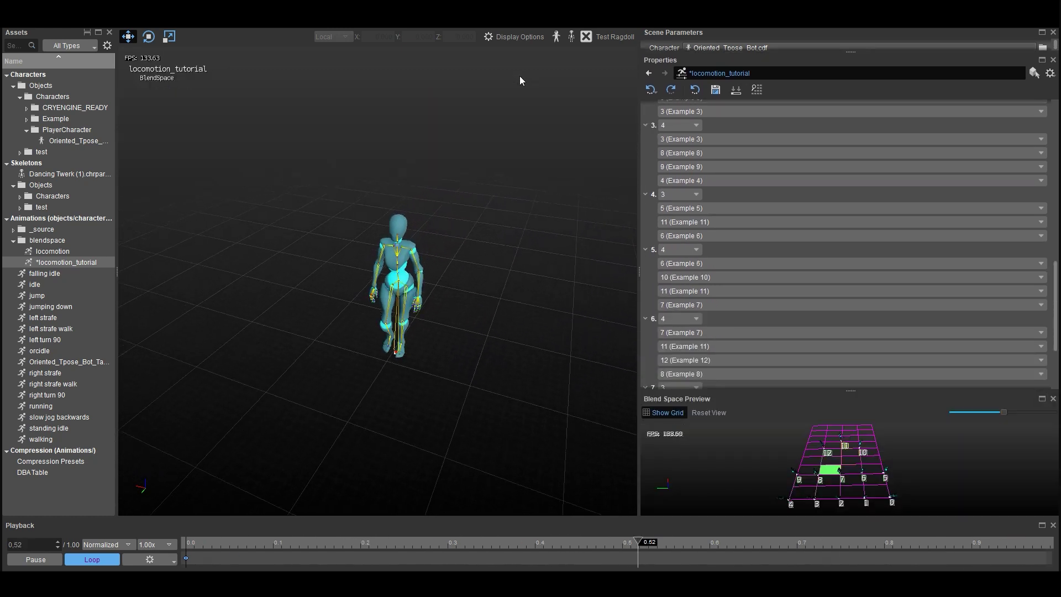
drag(884, 398, 472, 181)
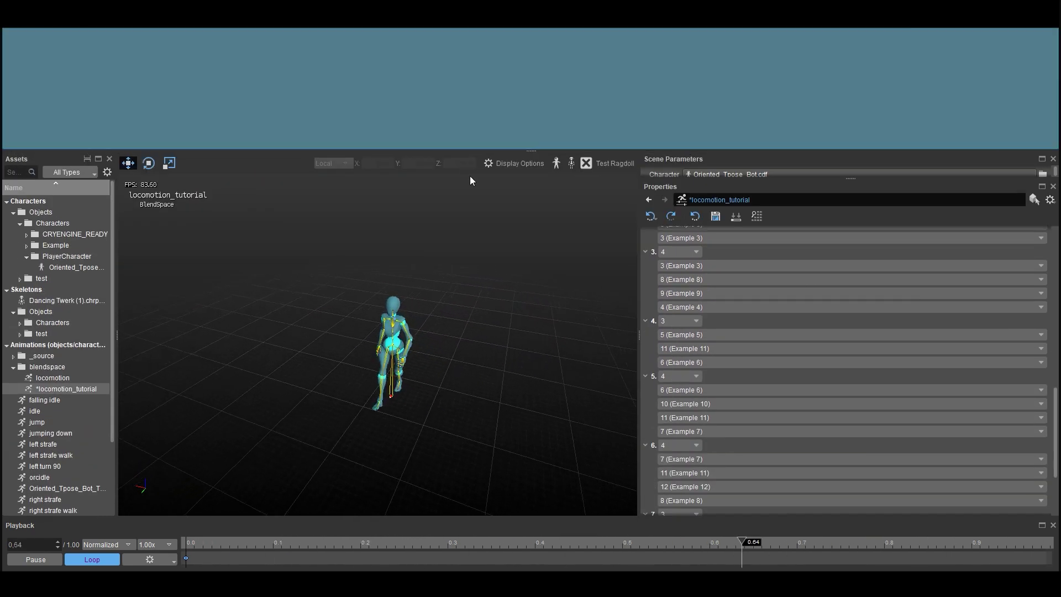
drag(532, 150, 513, 564)
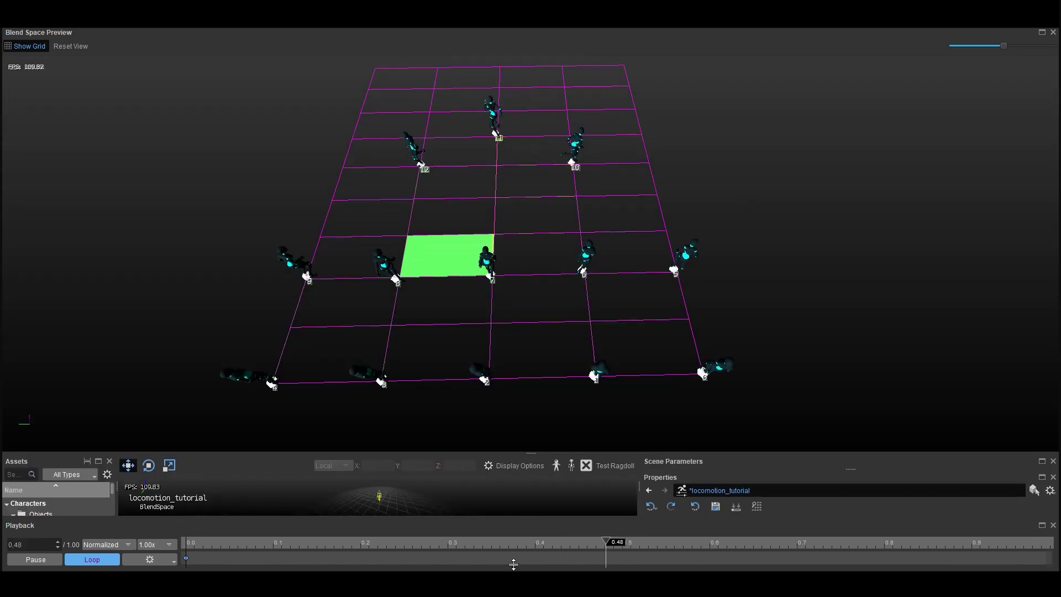